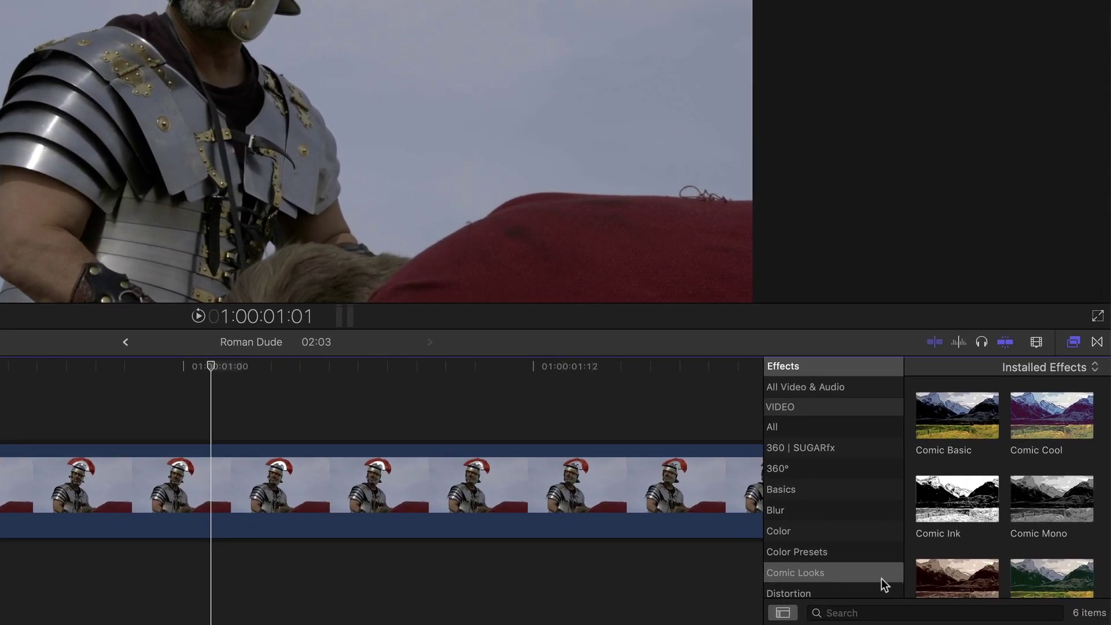
- Show the Comic Looks effects category and browse its six effect thumbnails
left_click(848, 574)
scroll(852, 572, "down", 2)
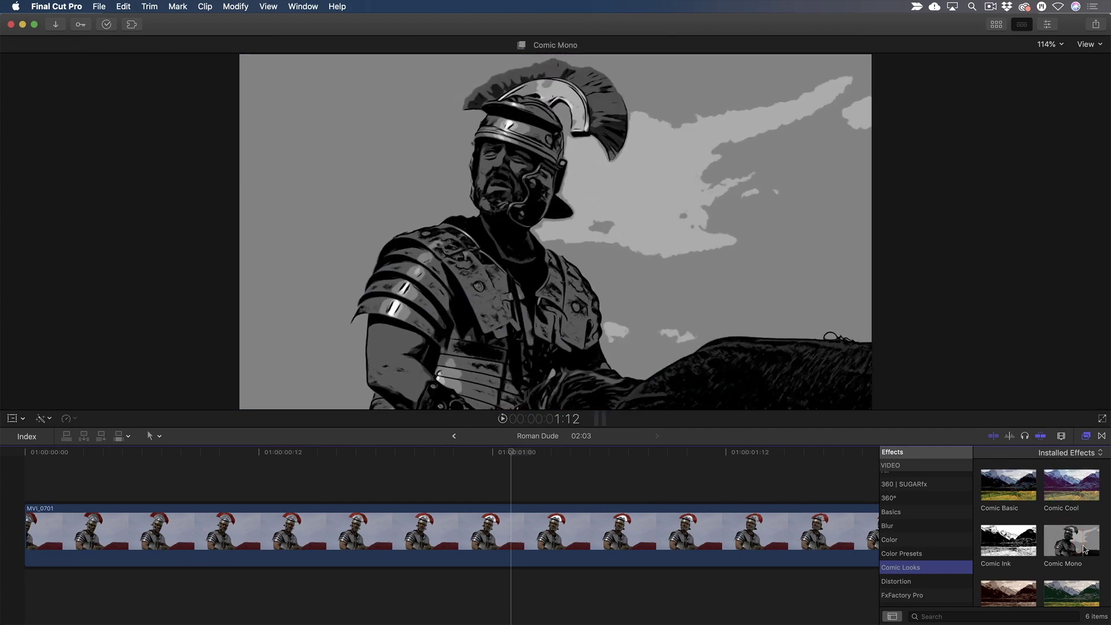
scroll(1085, 548, "down", 2)
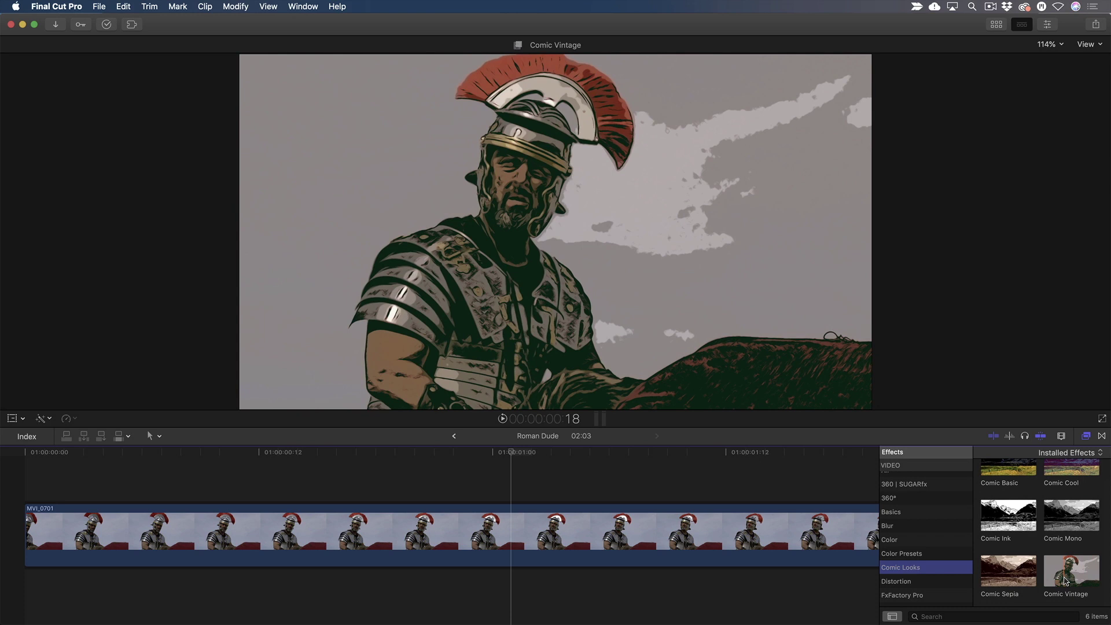
scroll(1064, 580, "up", 2)
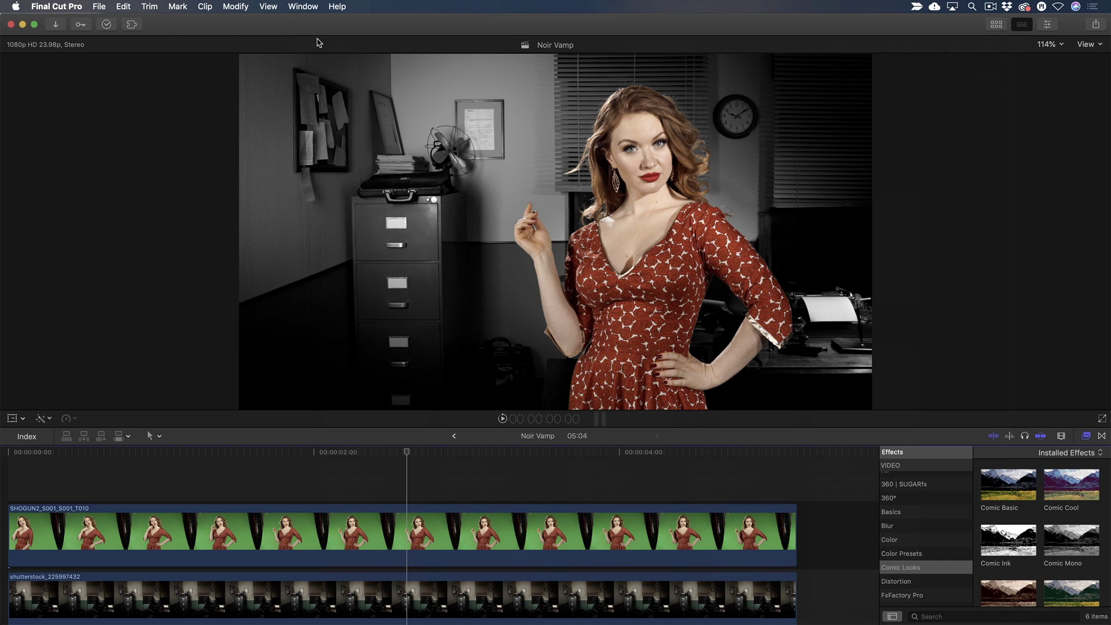
- Combine both clips into compound clip 'Noir Girl CC' and split it at 3:00
key("super+a")
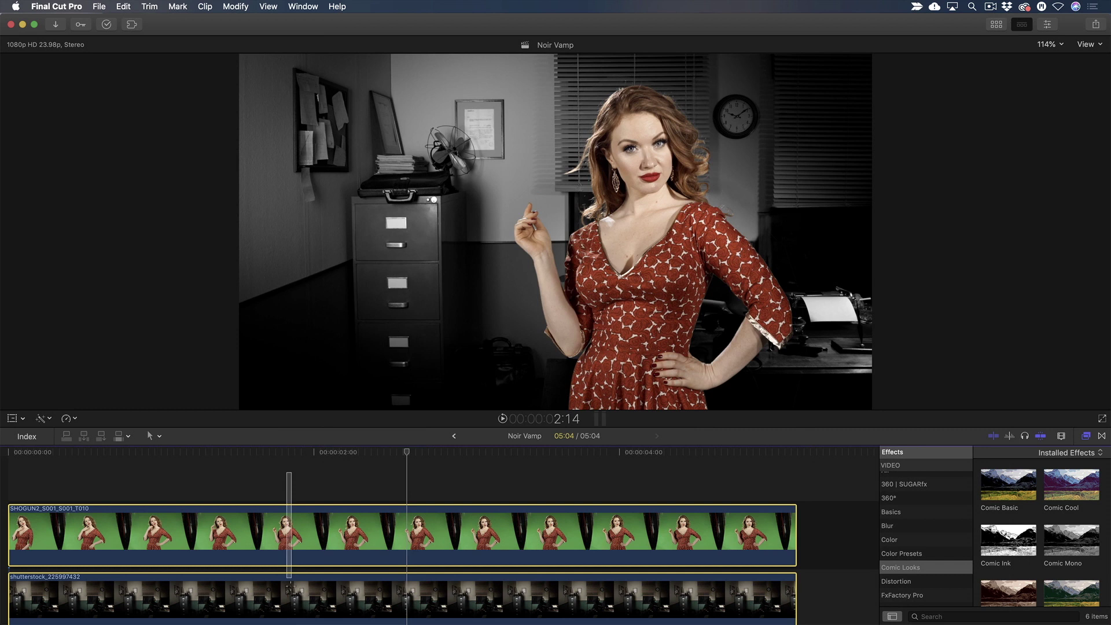
key("alt+g")
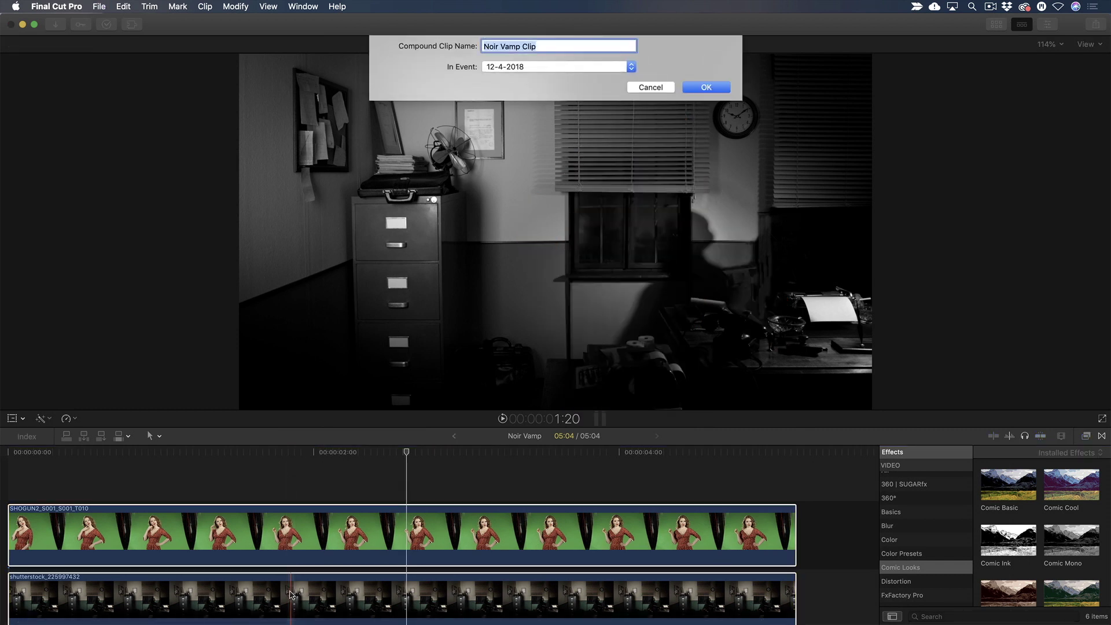
type("Noir Girl CC")
key("Return")
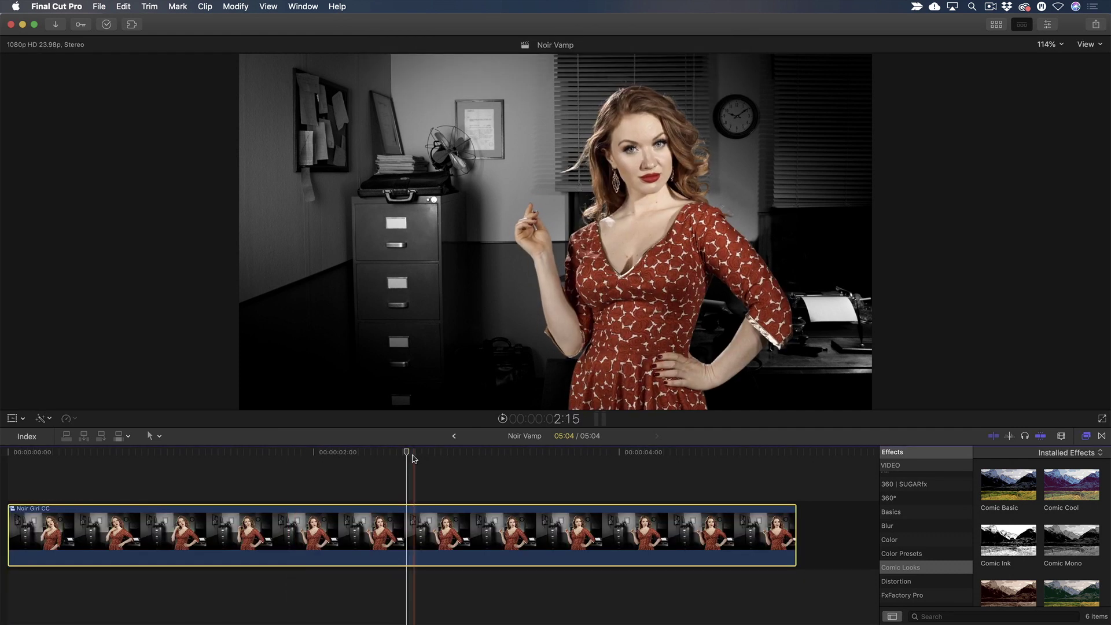
mouse_move(407, 457)
left_mouse_down()
mouse_move(197, 455)
mouse_move(525, 457)
mouse_move(271, 464)
mouse_move(470, 472)
left_mouse_up()
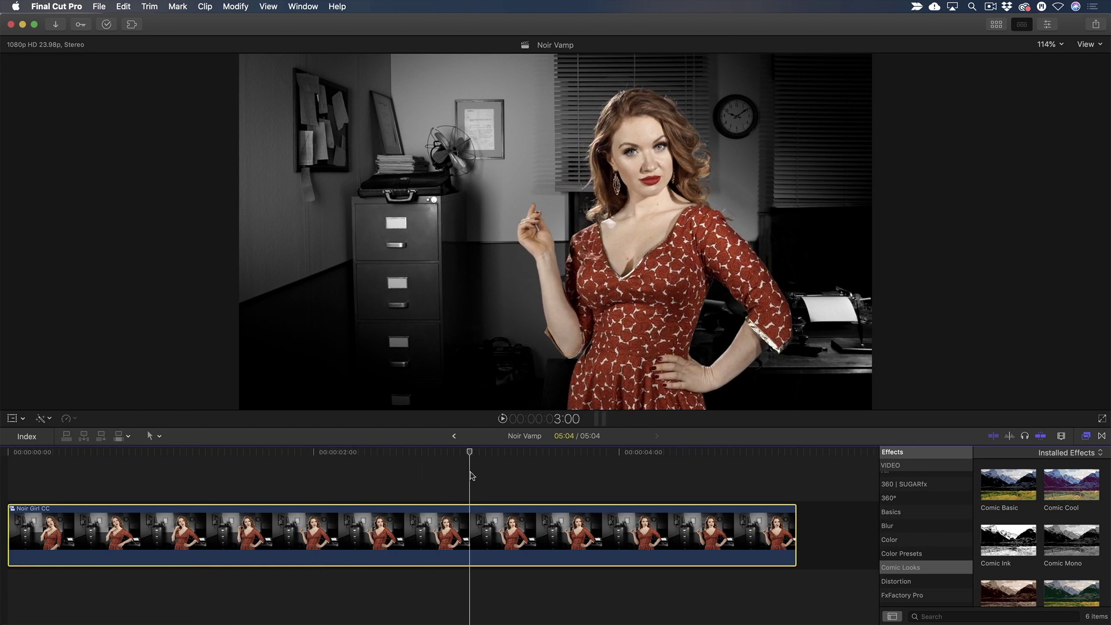
key("super+b")
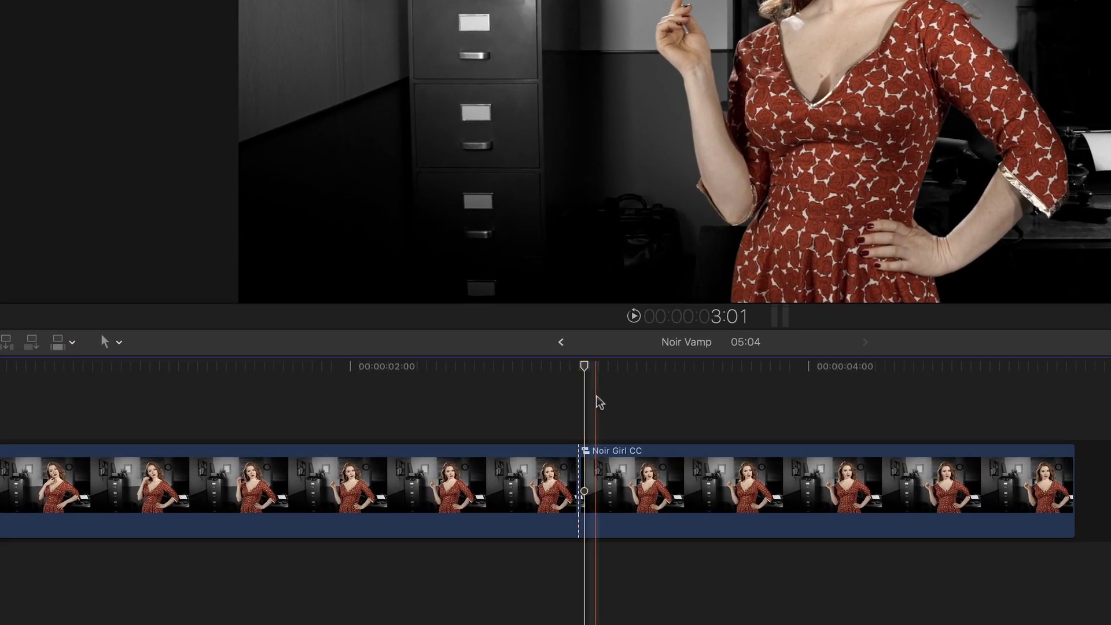
- Inside Noir Girl CC, add a freeze frame of the woman at exactly 3:00
double_click(656, 492)
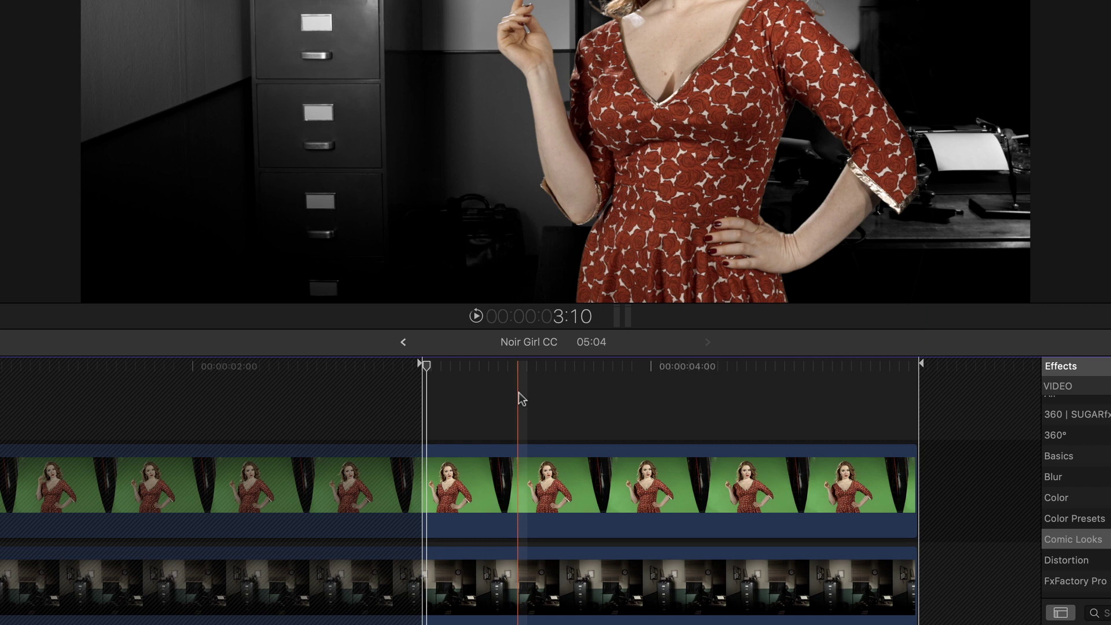
left_click(497, 366)
left_click(431, 376)
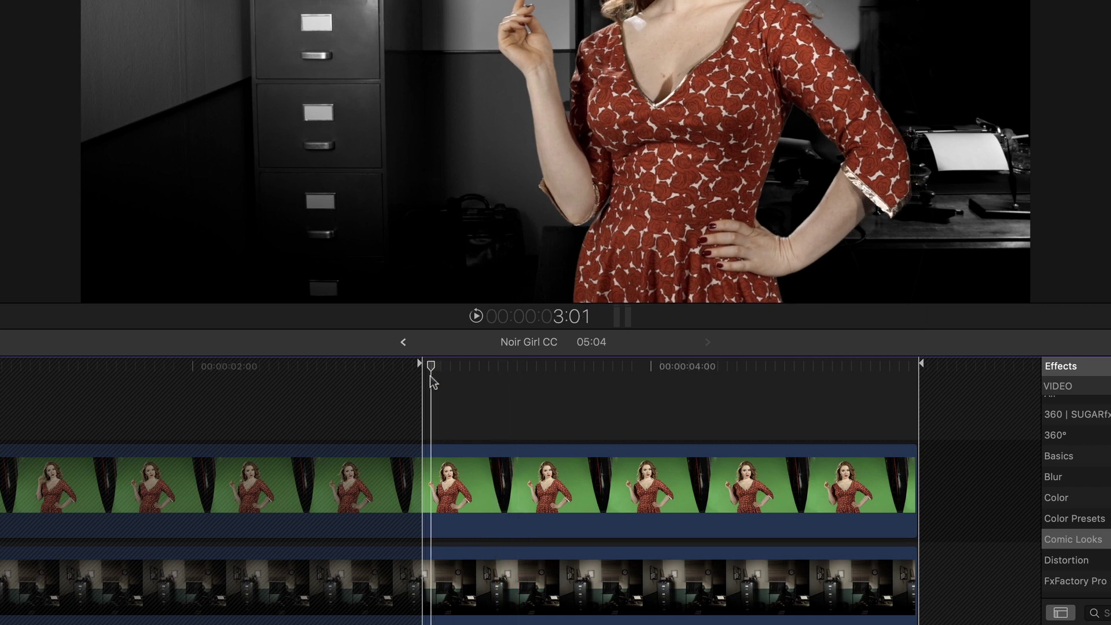
left_click(423, 380)
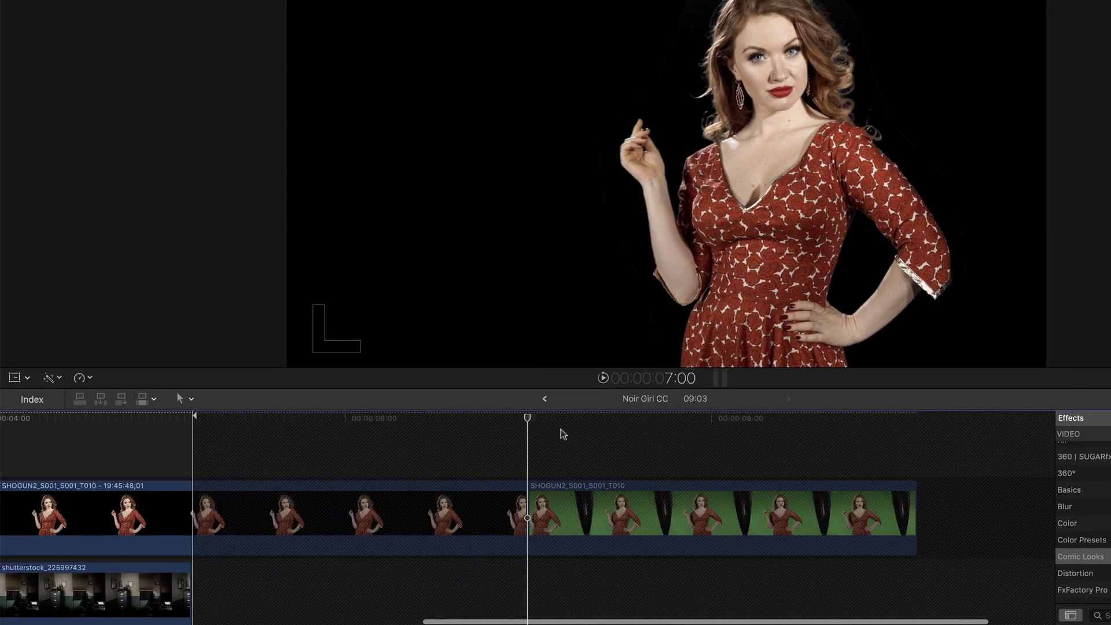
scroll(561, 429, "left", 10)
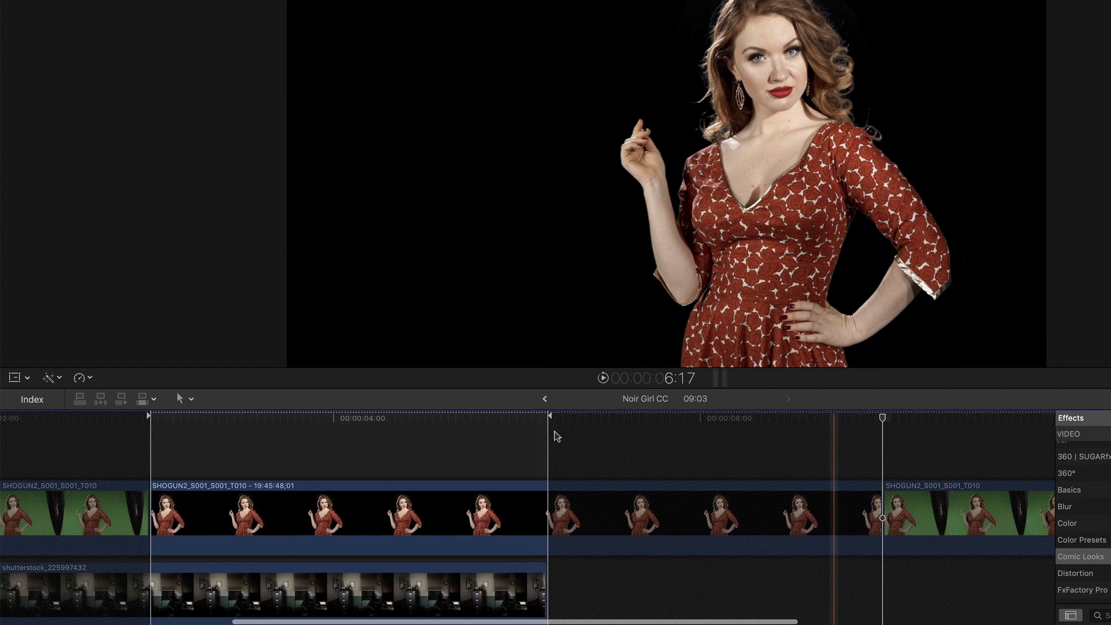
scroll(555, 432, "left", 6)
key("c")
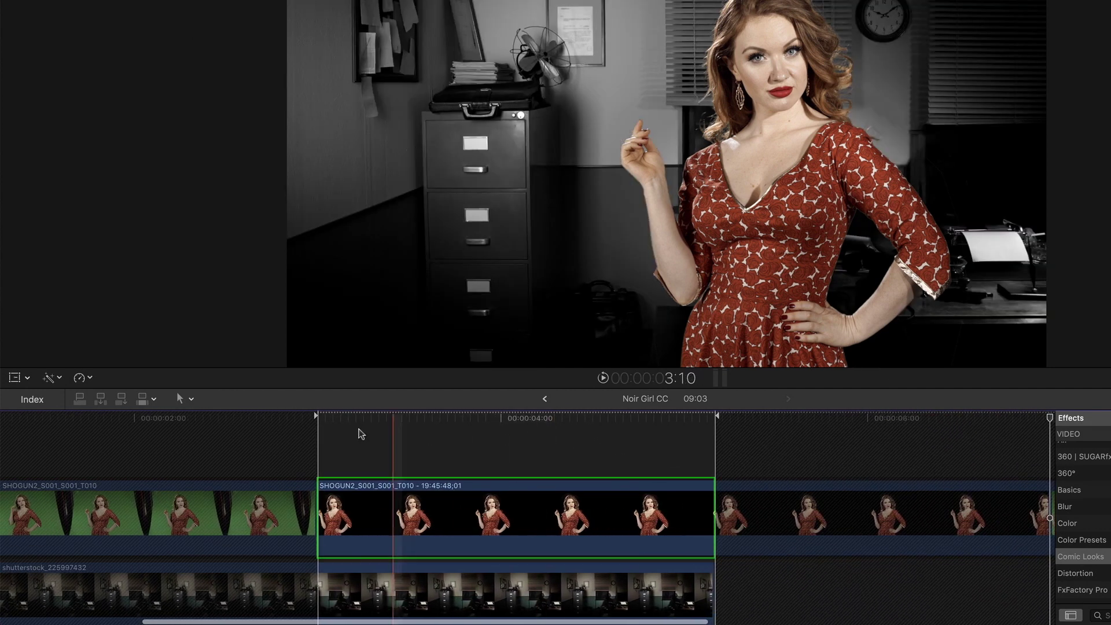
left_click(421, 439)
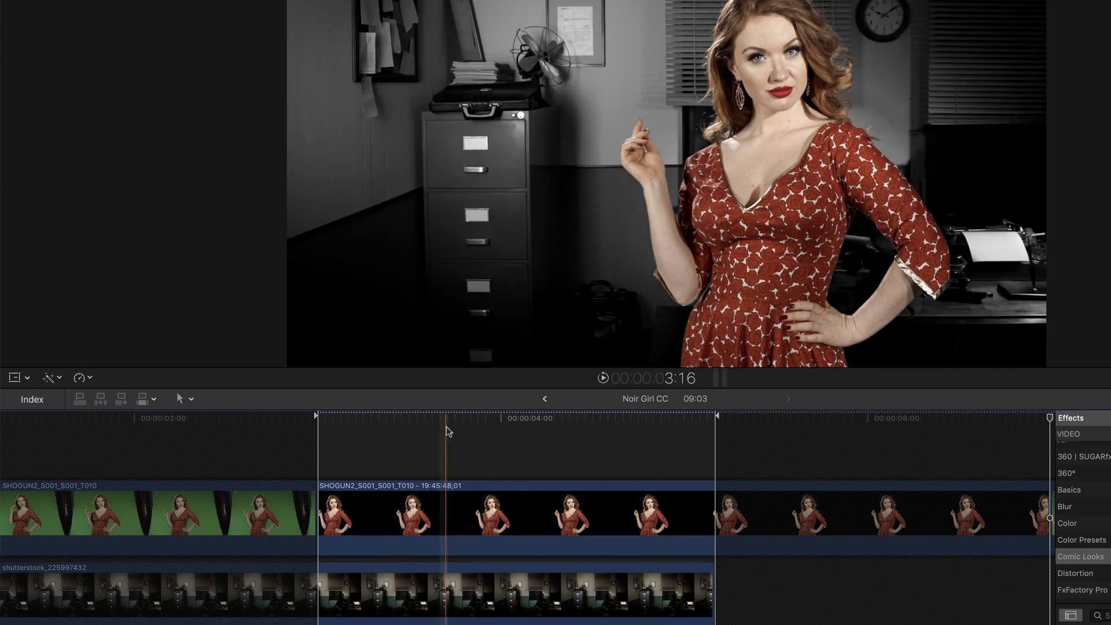
- Apply Comic Basic to the freeze frame and office background, then show the freeze frame's settings
left_click(475, 457)
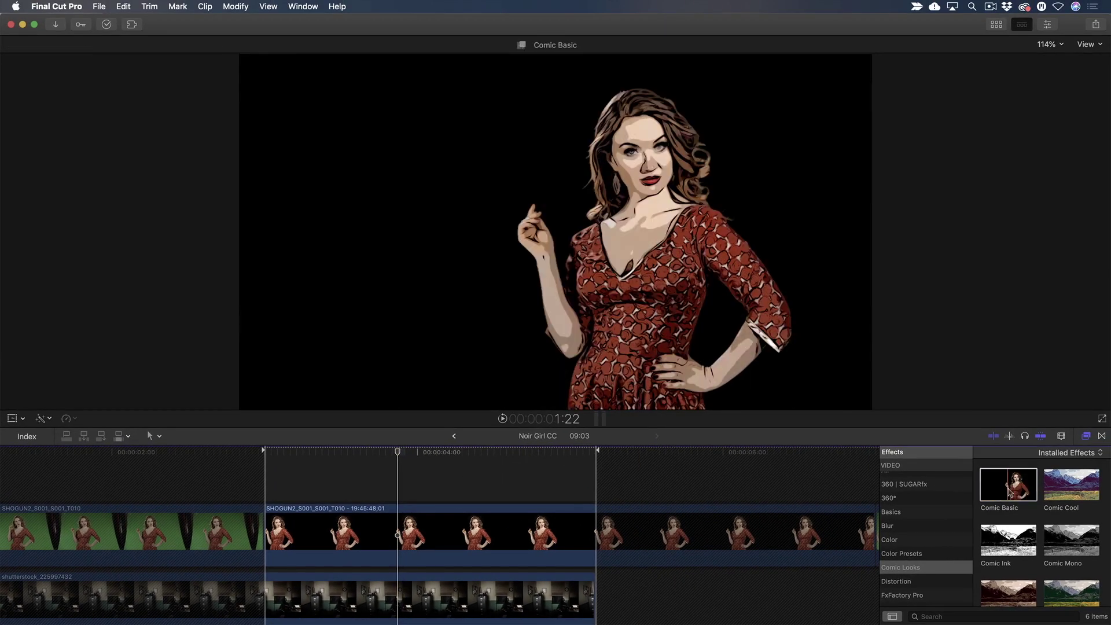
left_click_drag(1010, 492, 359, 537)
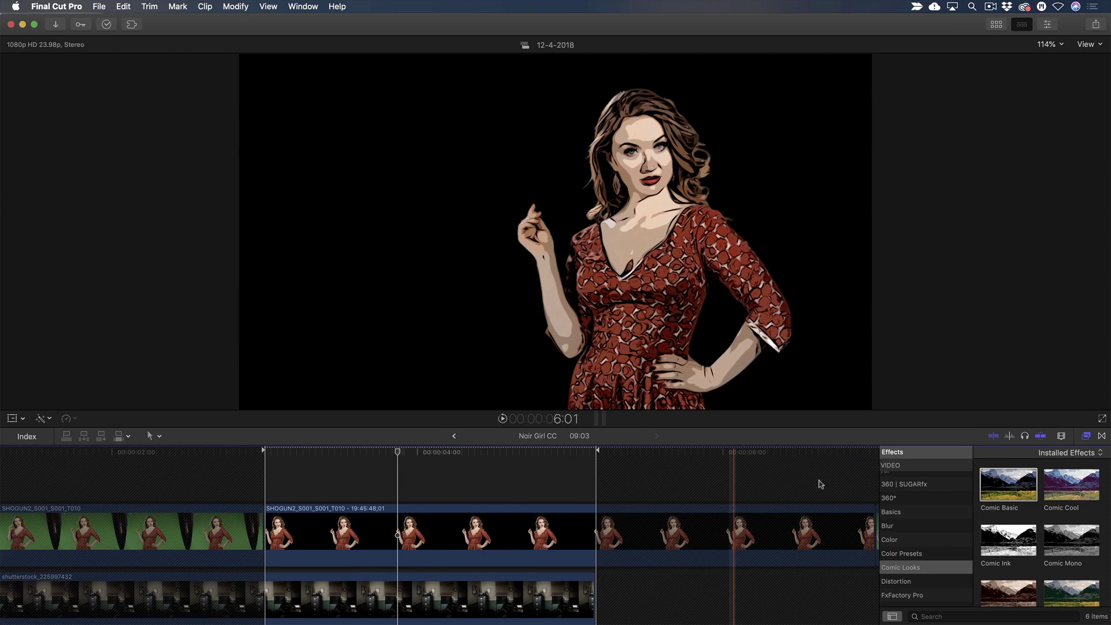
left_click_drag(1009, 484, 412, 602)
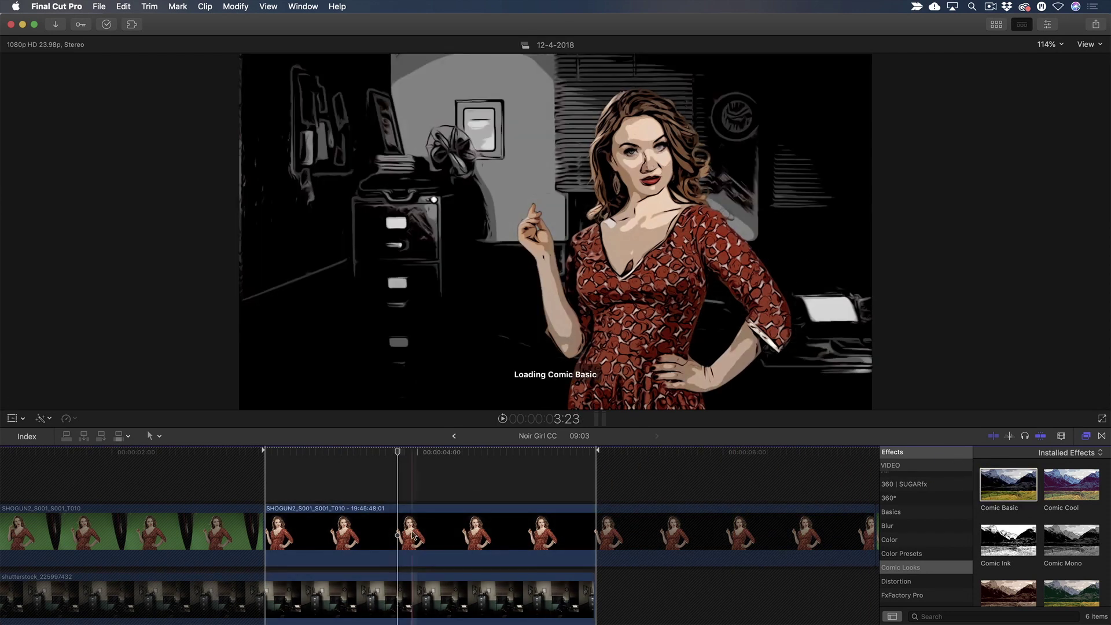
left_click(397, 525)
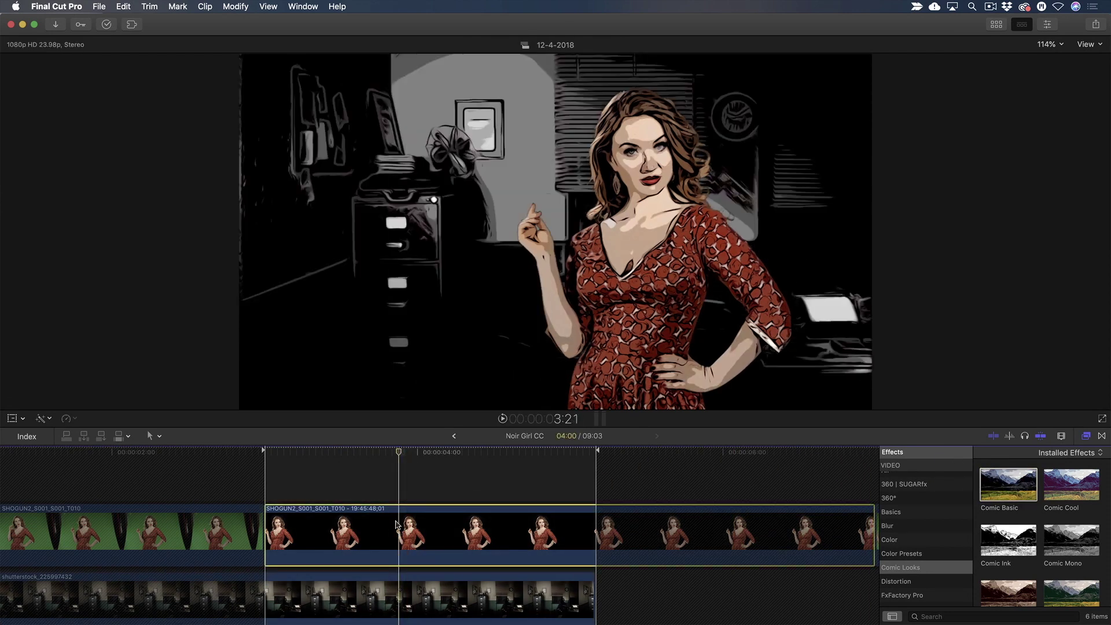
key("super+4")
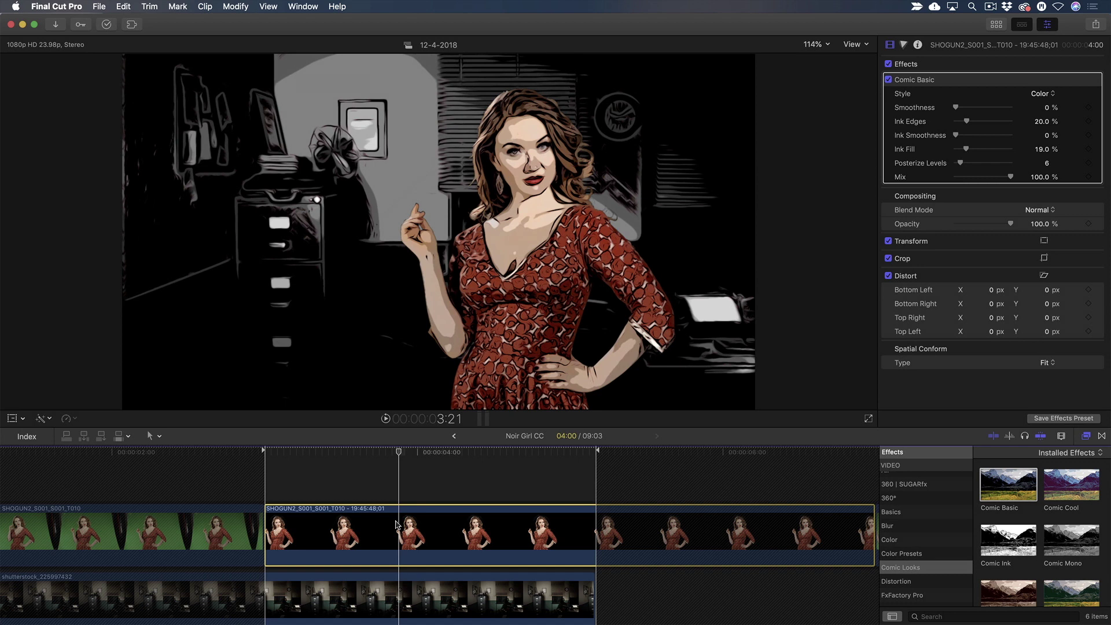
- Set the freeze frame's Comic Basic style to Gray after trying Black & White
left_click(1050, 95)
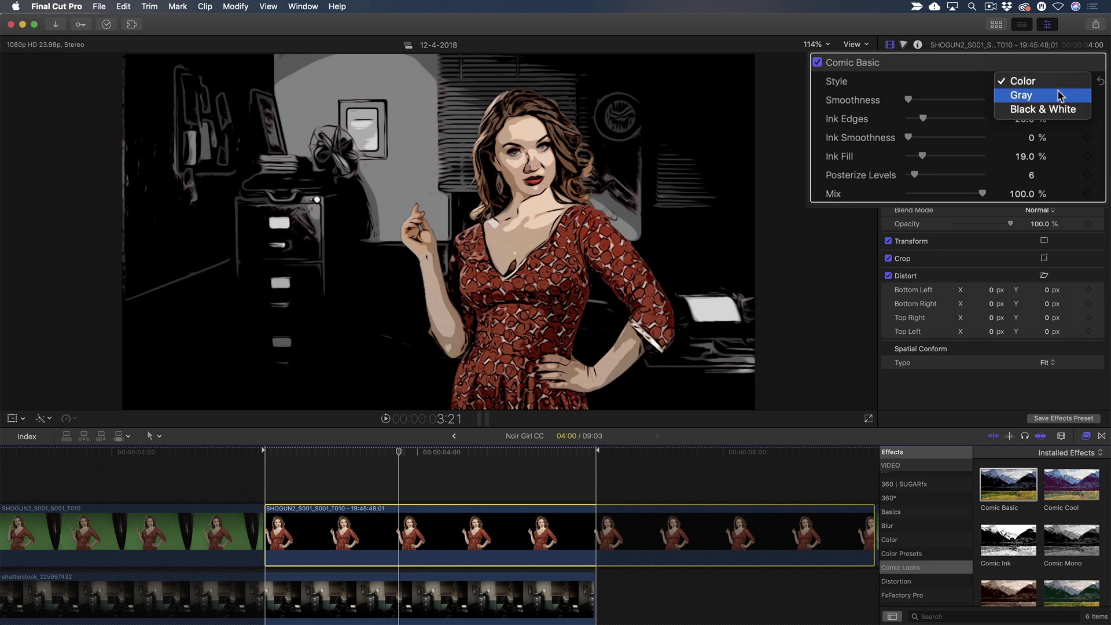
left_click(1052, 95)
left_click(1025, 84)
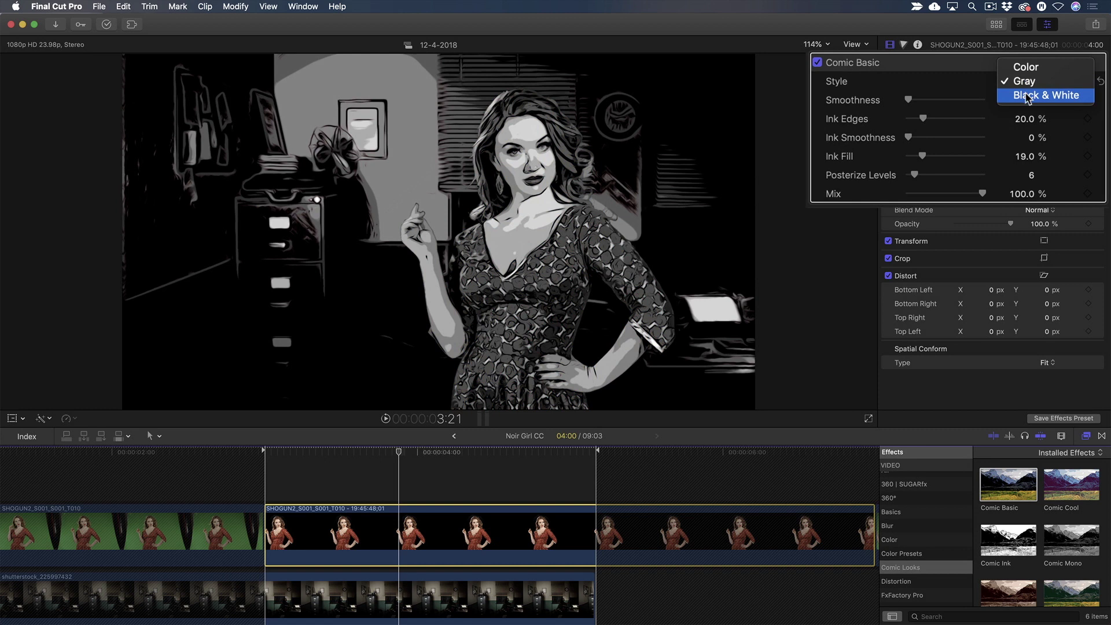
left_click(1028, 97)
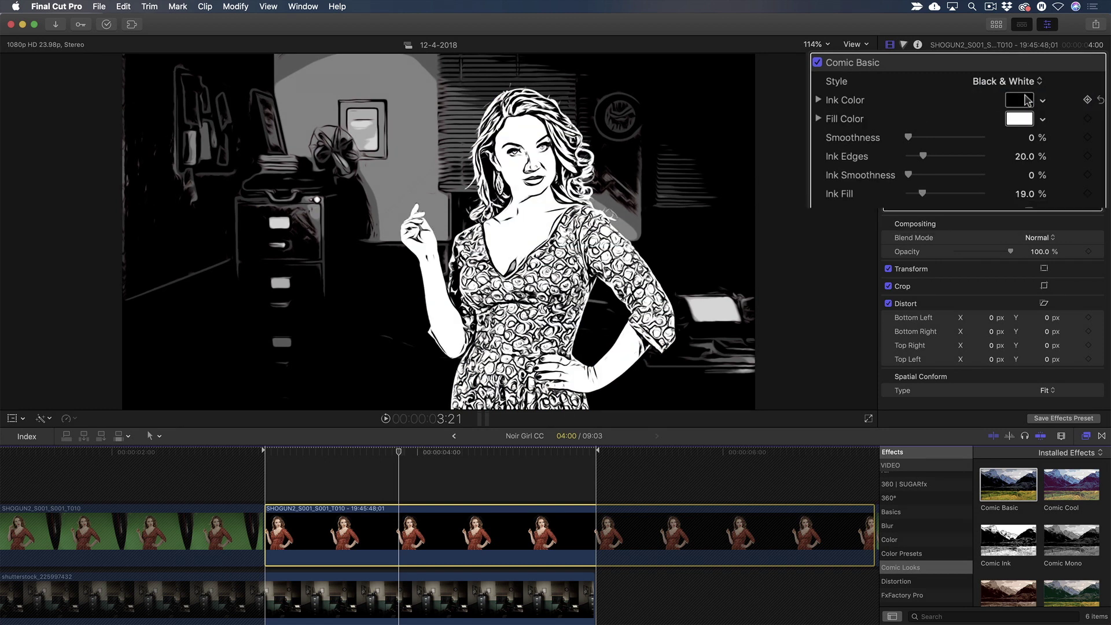
left_click(1016, 82)
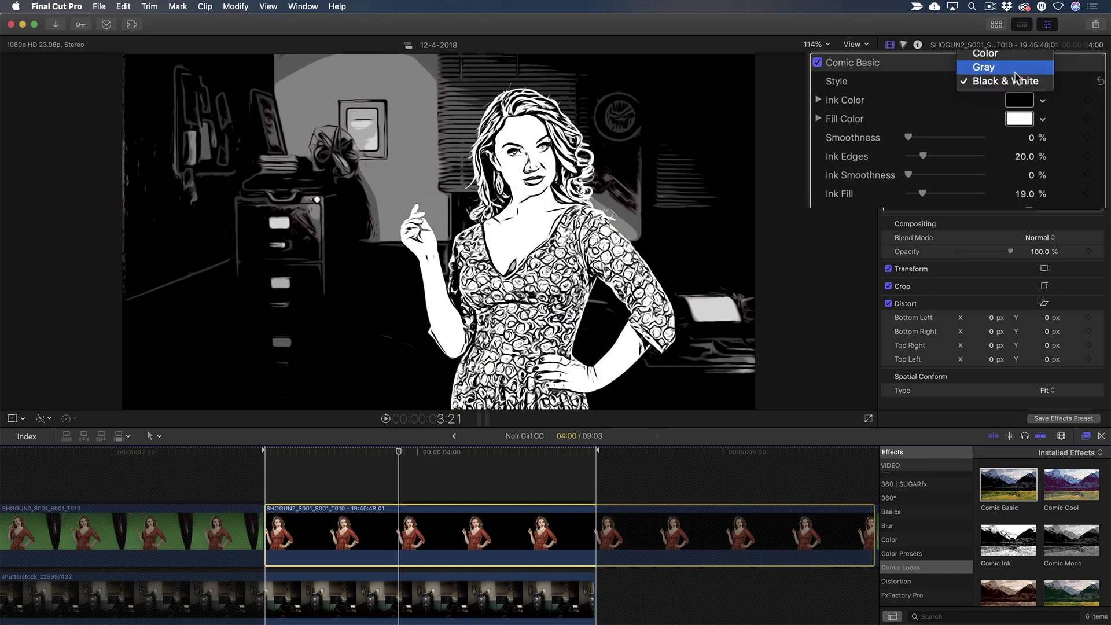
left_click(1015, 73)
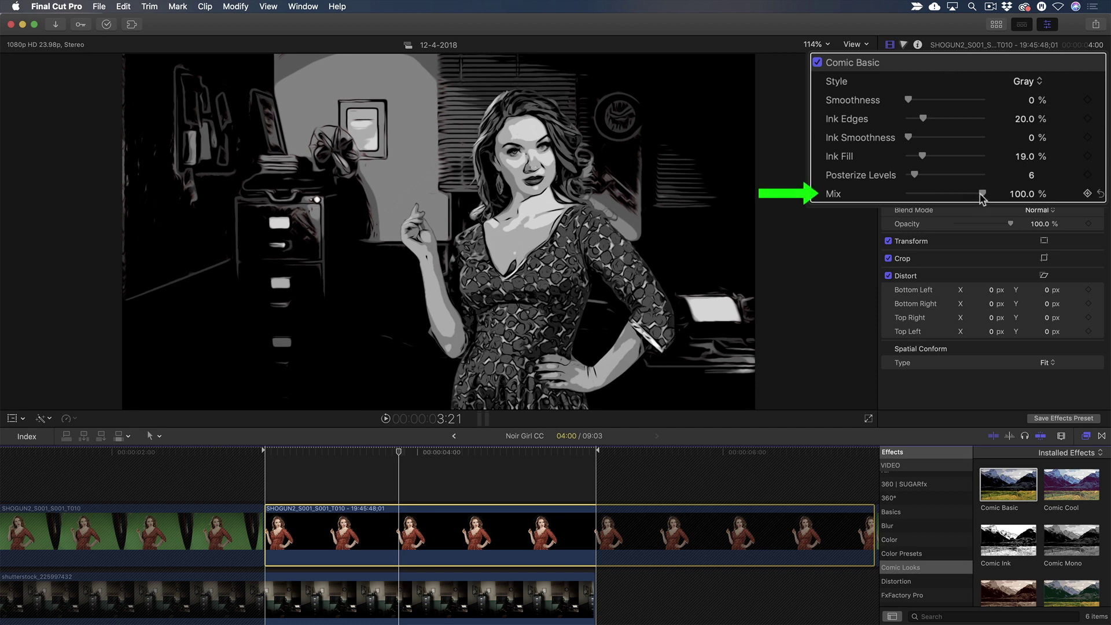
- Lower the Mix to about 80% and set Posterize Levels to 7
left_click_drag(982, 197, 968, 198)
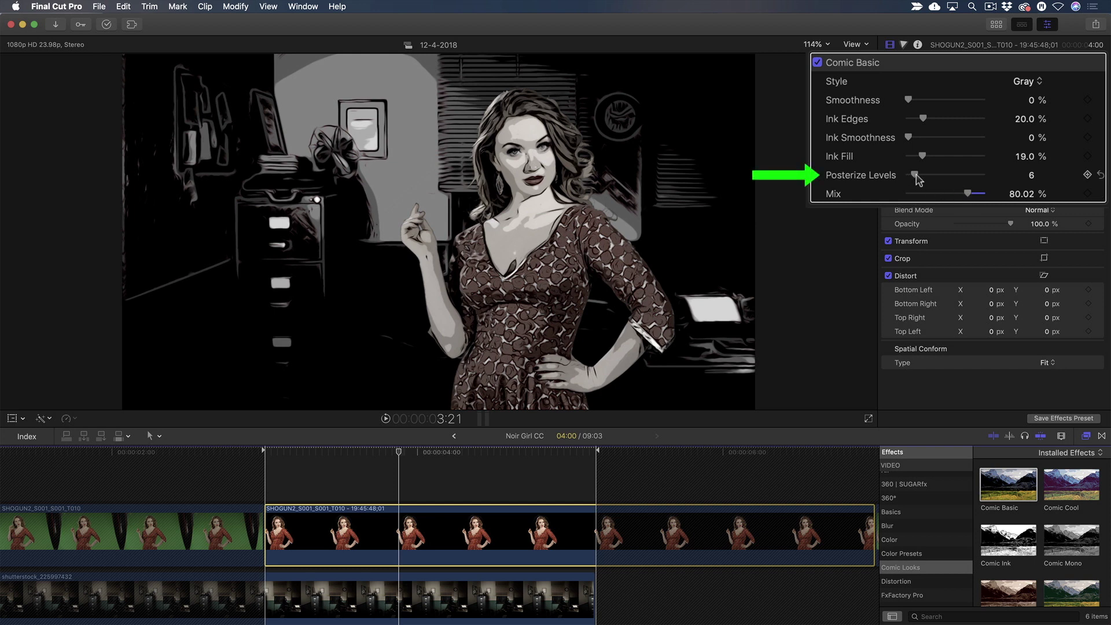
mouse_move(914, 177)
left_mouse_down()
mouse_move(957, 181)
mouse_move(926, 182)
left_mouse_up()
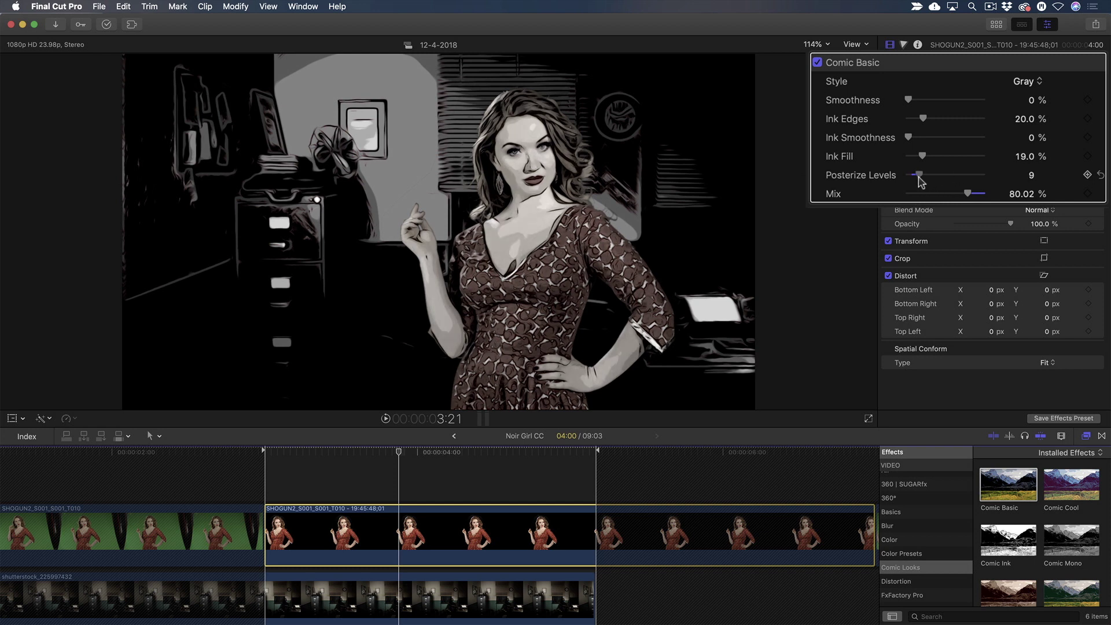
mouse_move(920, 181)
left_mouse_down()
mouse_move(925, 157)
mouse_move(965, 160)
mouse_move(924, 162)
left_mouse_up()
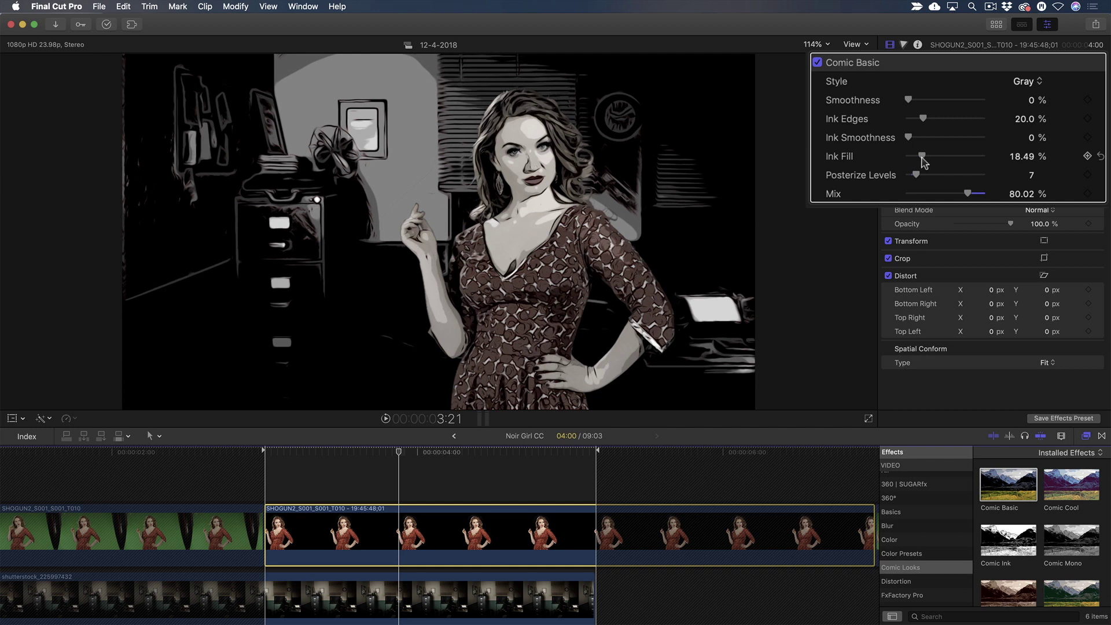
- Switch the comic style to Black & White and try a dark red ink colour
left_click(1033, 82)
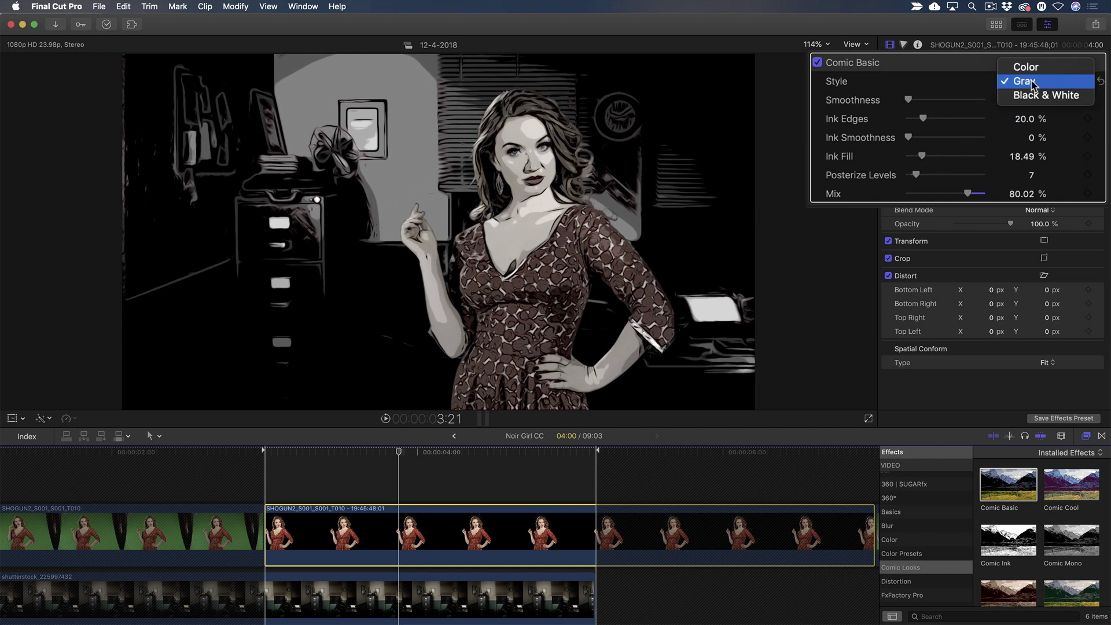
left_click(1045, 96)
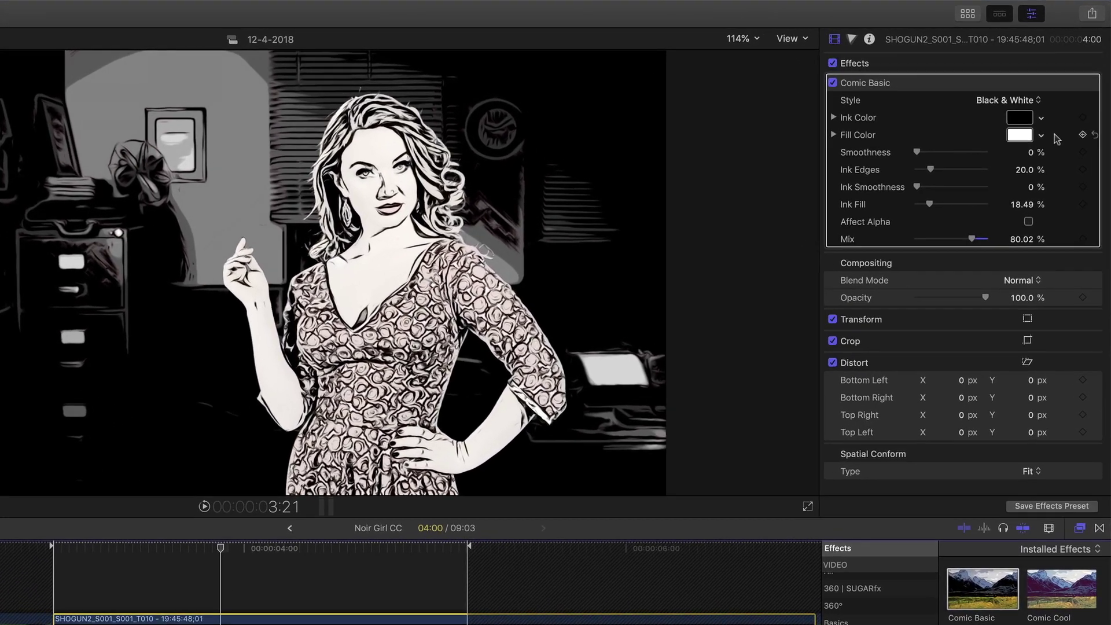
left_click(1041, 120)
left_click(1031, 136)
left_click(1042, 137)
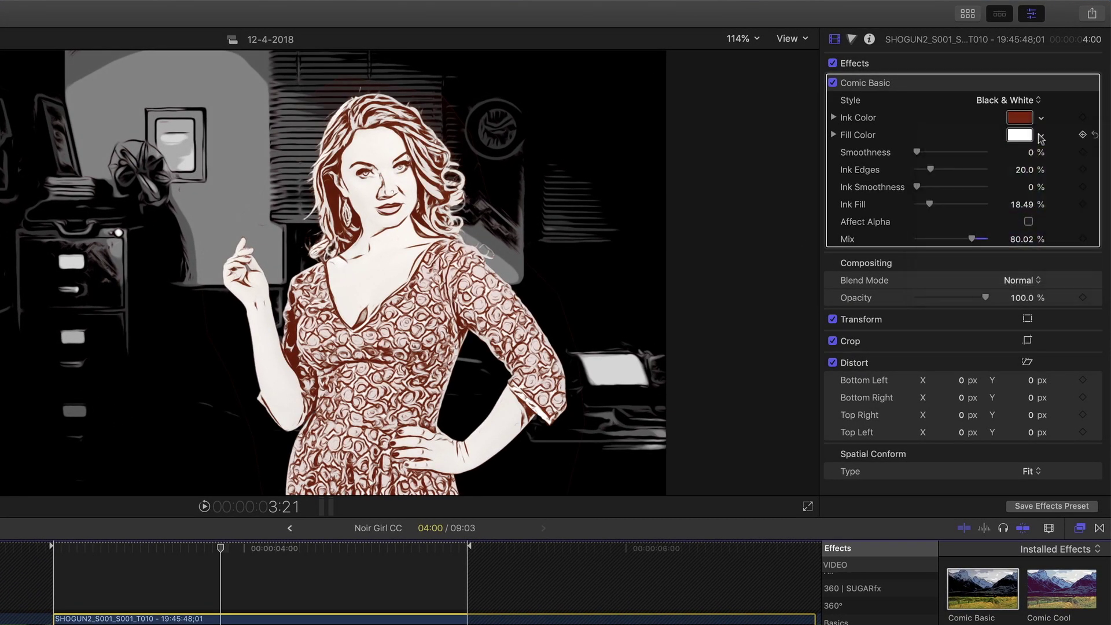
- Try a cyan fill, then reset ink to black and fill to white
left_click(1042, 137)
left_click_drag(1012, 191, 975, 219)
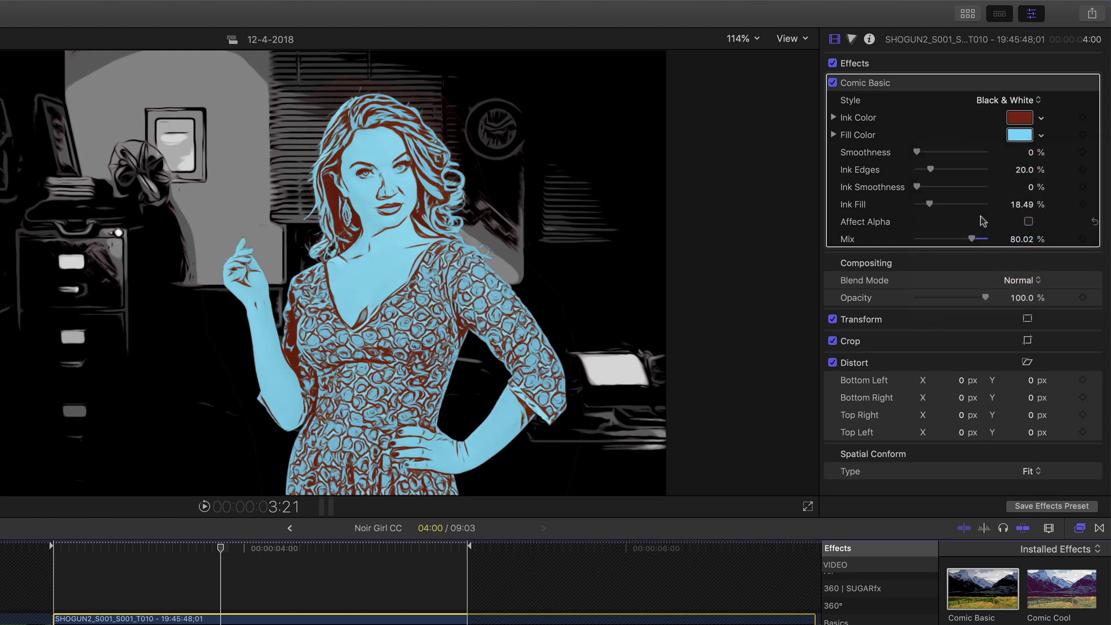
left_click(1095, 117)
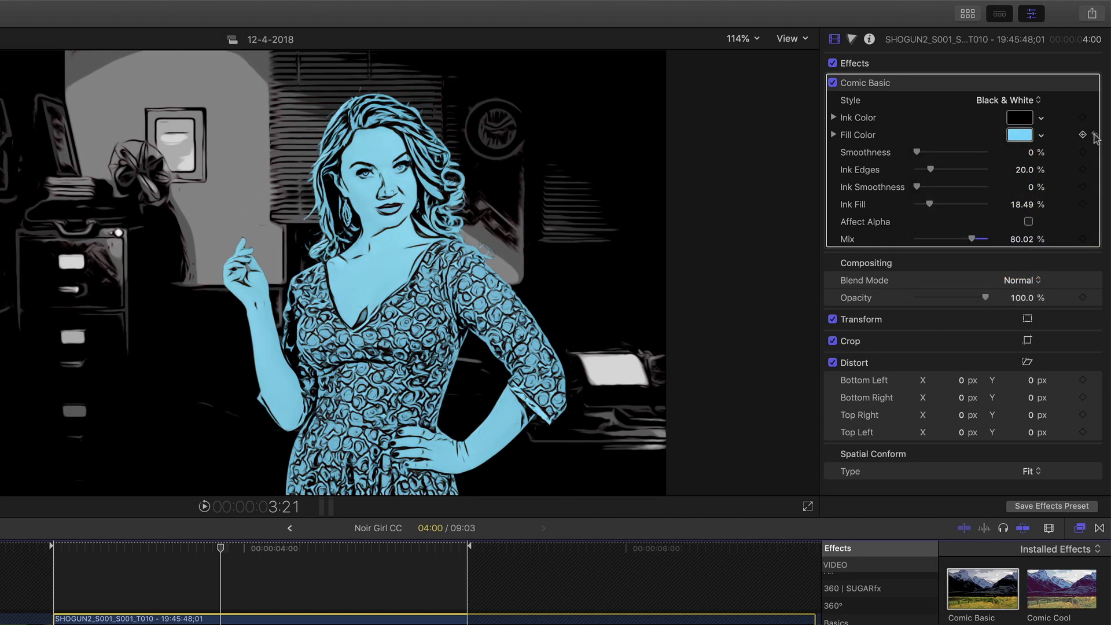
left_click(1095, 137)
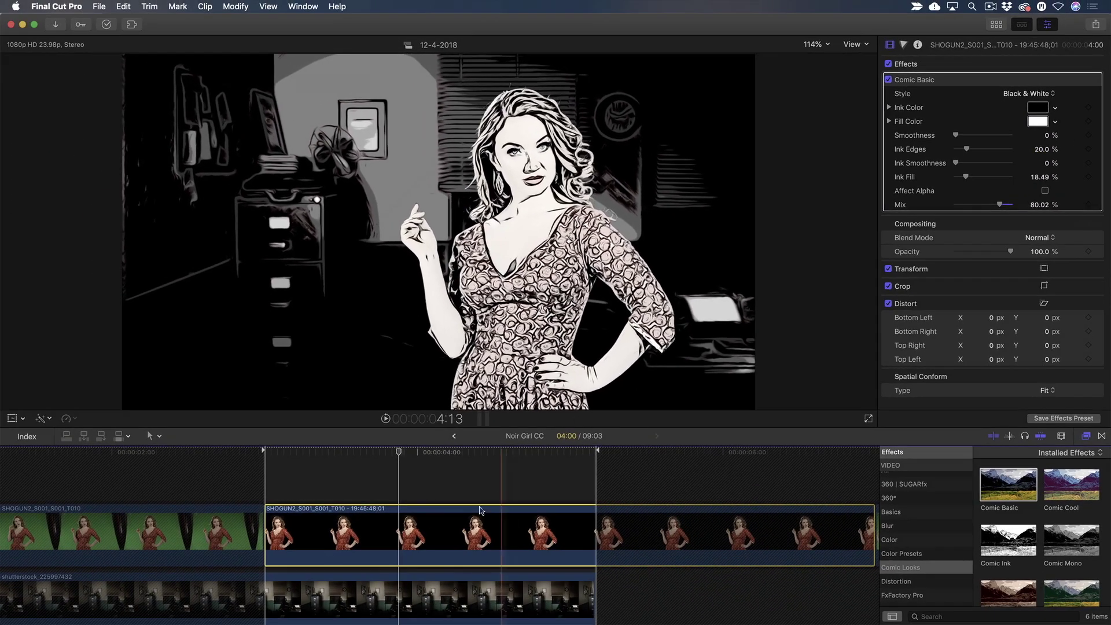
- Make the office background a Black & White comic with a red fill colour
left_click(431, 590)
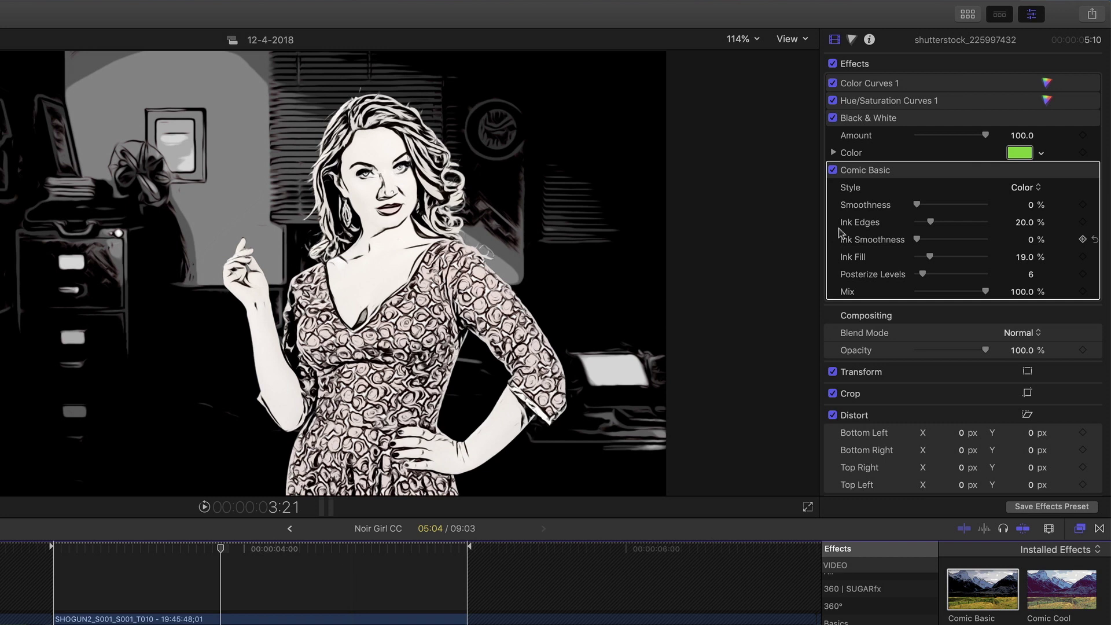
left_click(1009, 192)
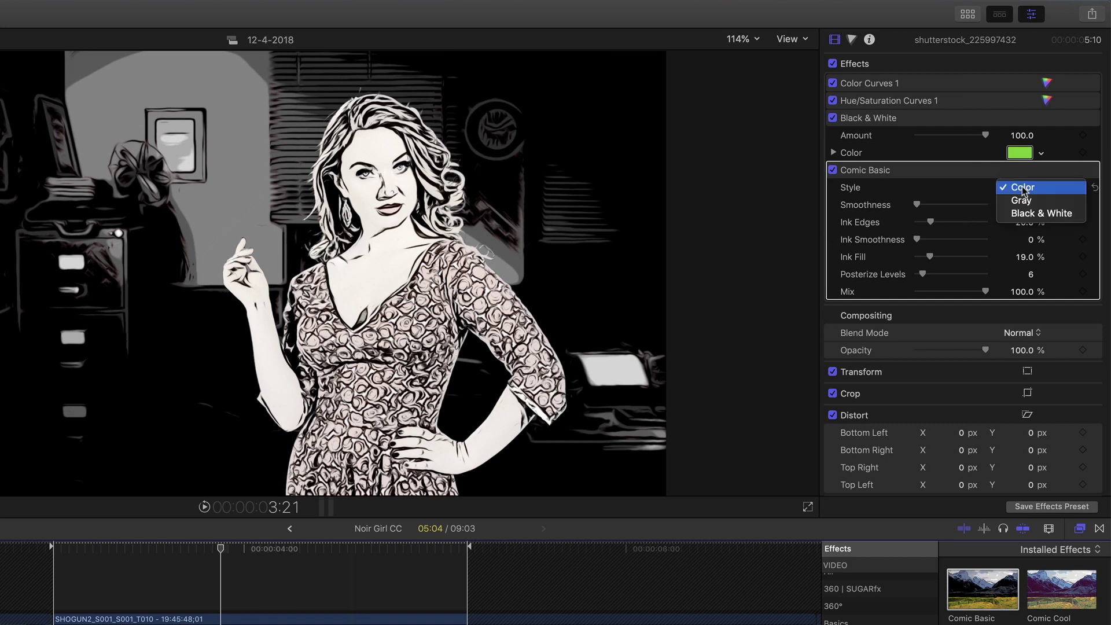
left_click(1019, 219)
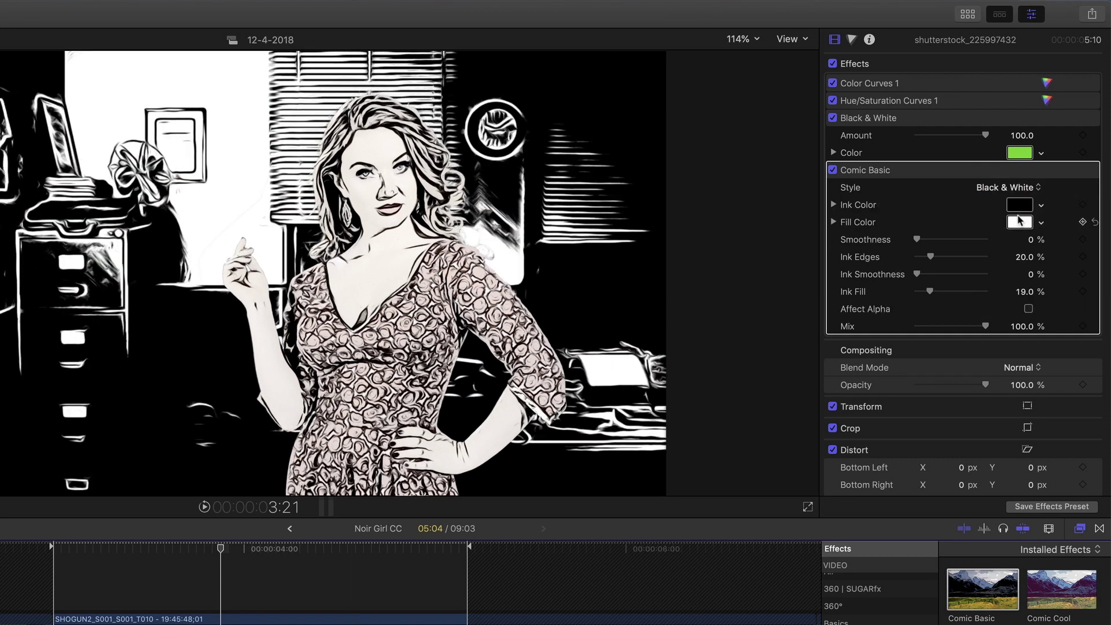
left_click(1041, 223)
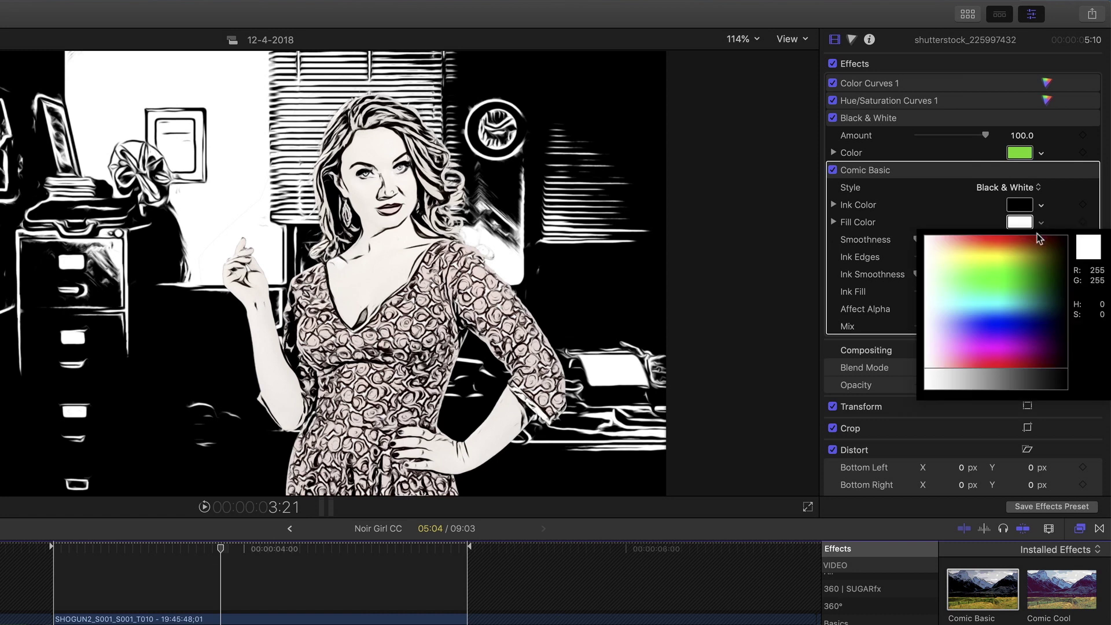
left_click(1010, 237)
key("Escape")
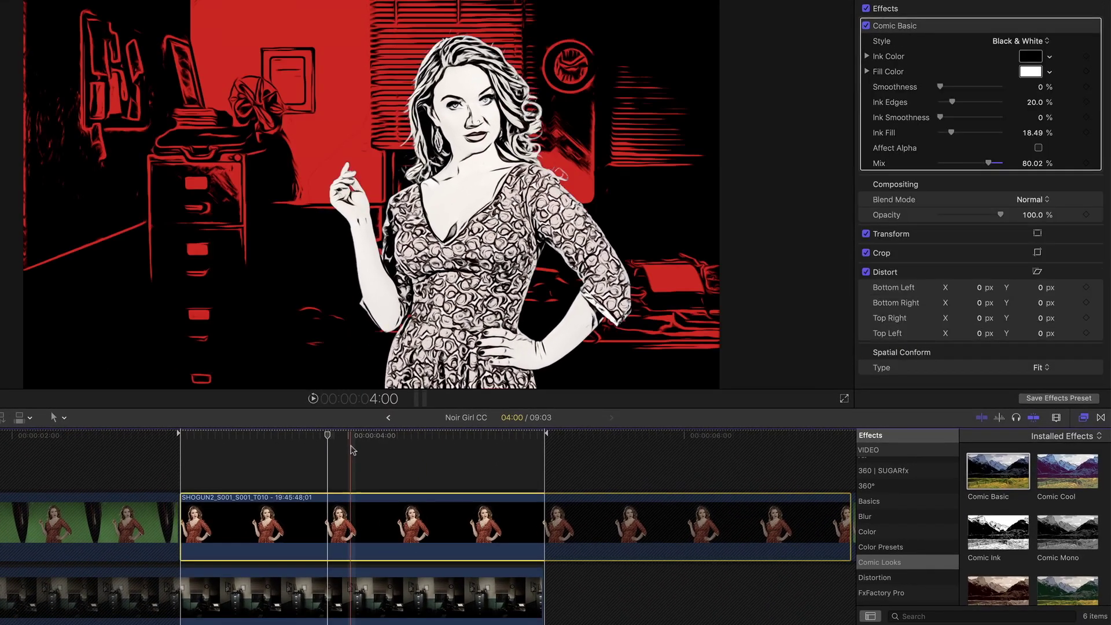
- Change the girl's Comic Basic fill colour to mint green
left_click(1049, 72)
left_click_drag(1025, 131, 1006, 137)
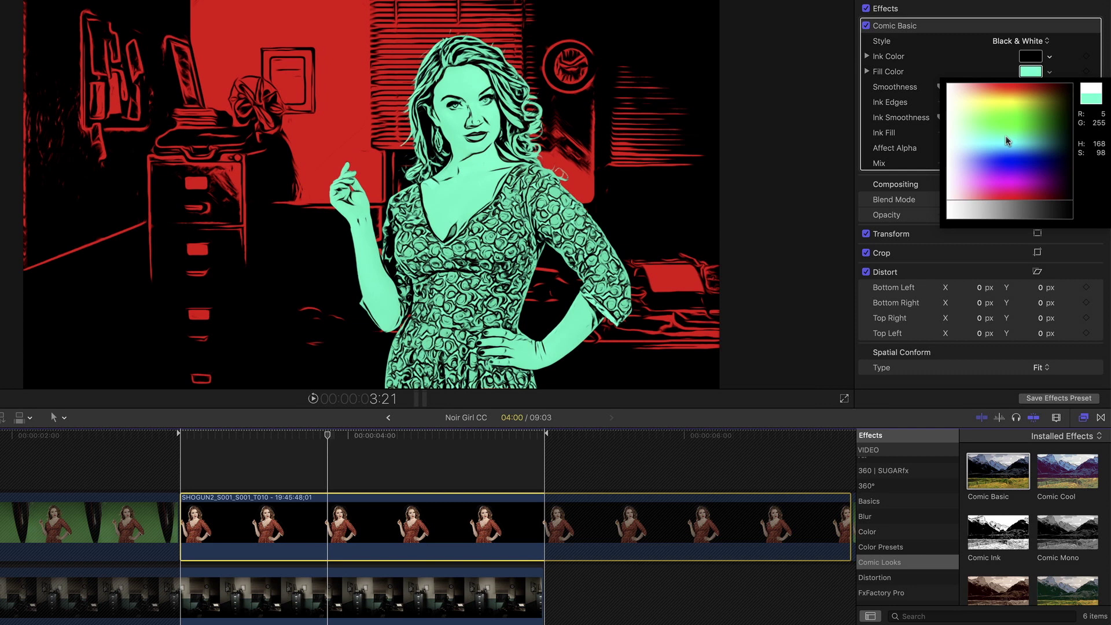
key("Escape")
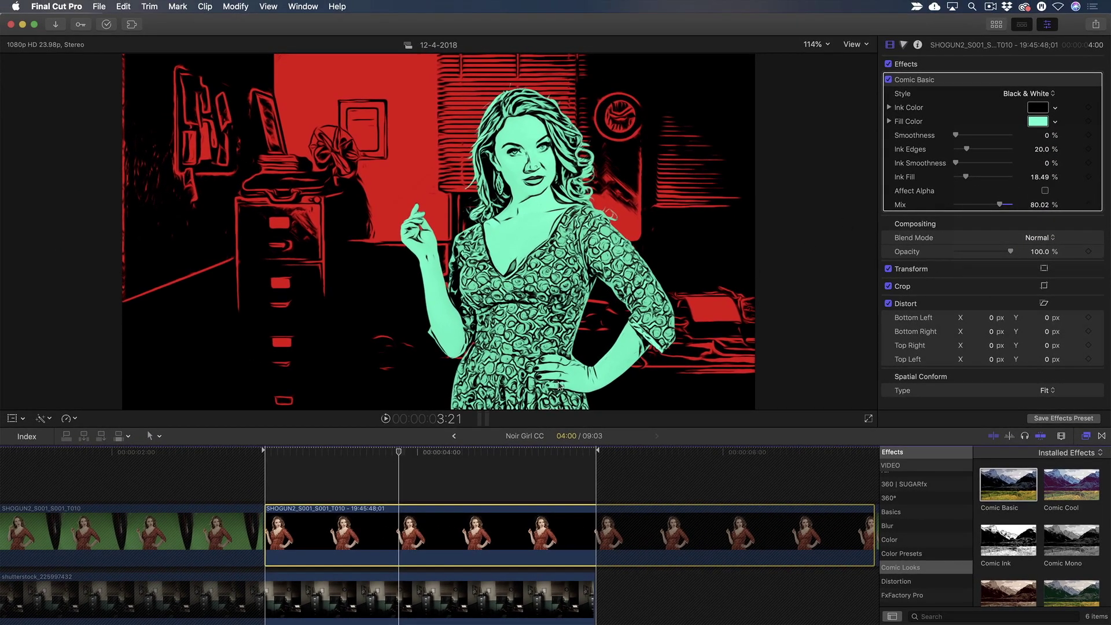
- Return to Noir Vamp and scrub between the comic-styled clip and the plain first clip
left_click(453, 437)
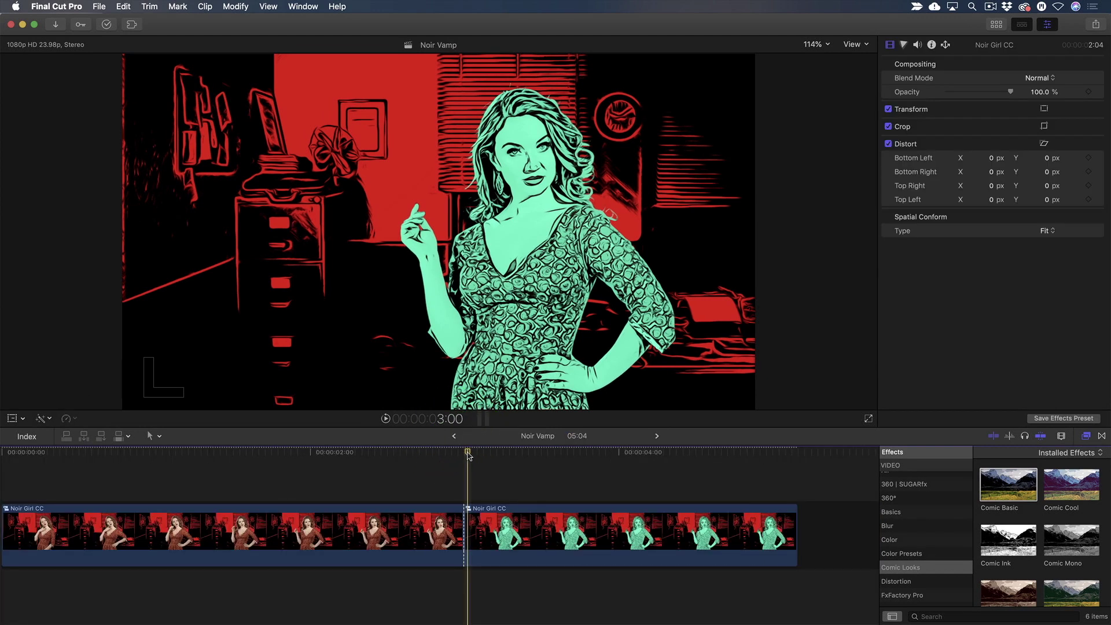
left_click_drag(467, 453, 511, 463)
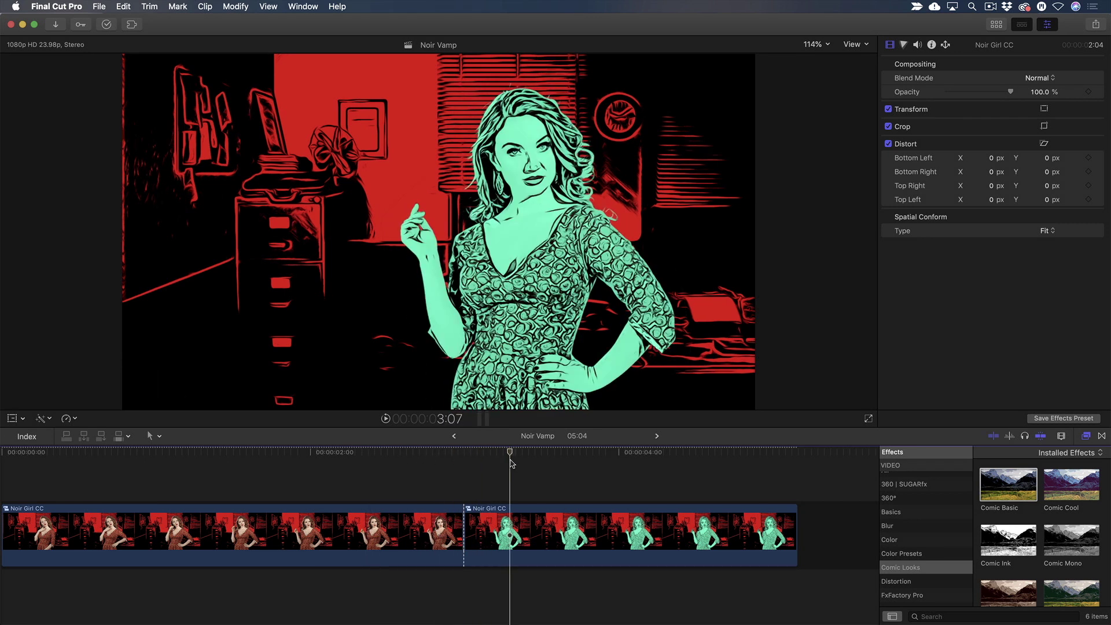
left_click_drag(511, 463, 405, 475)
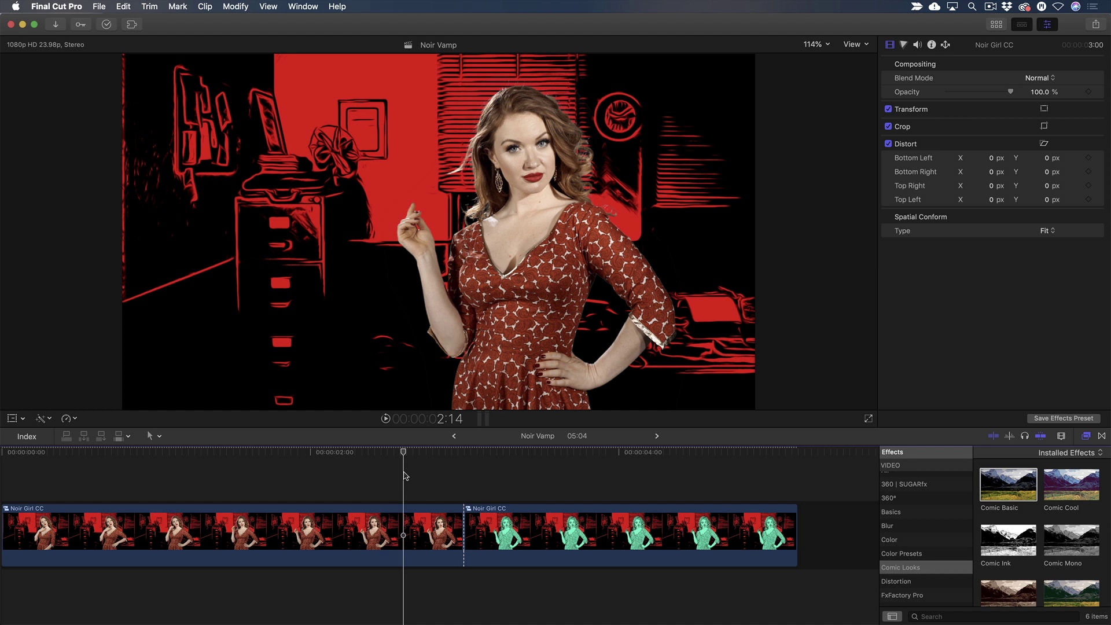
left_click(385, 515)
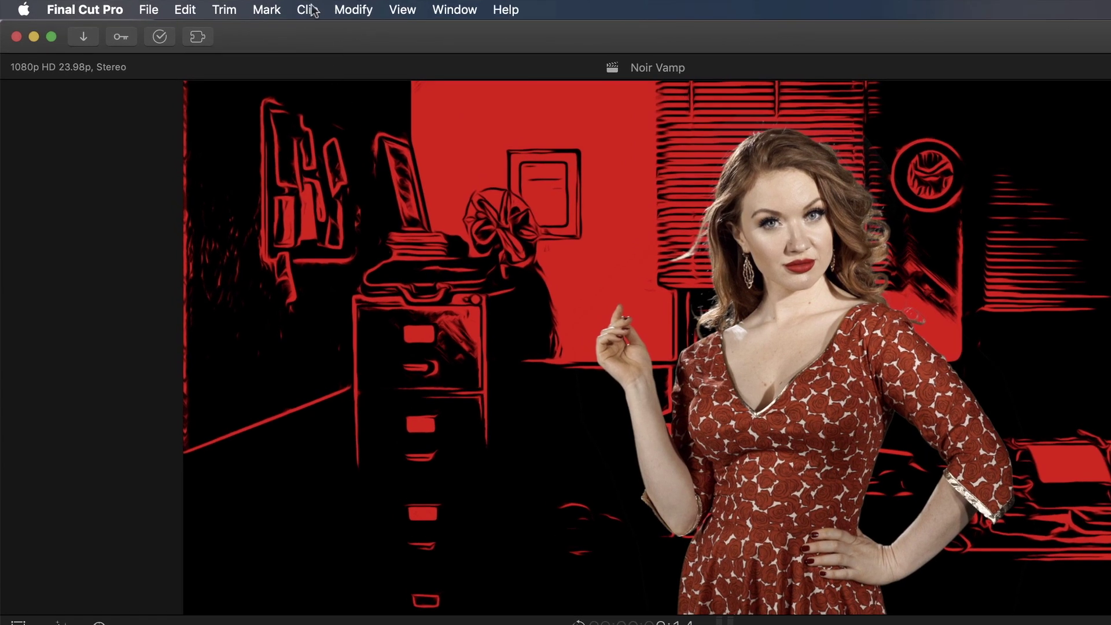
left_click(308, 9)
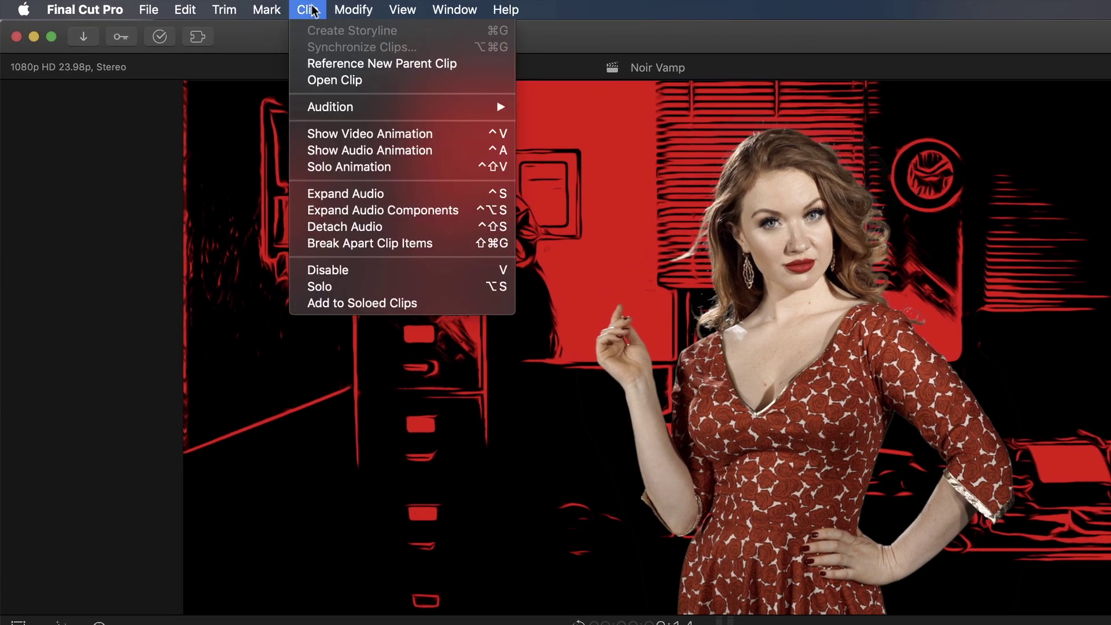
left_click(317, 62)
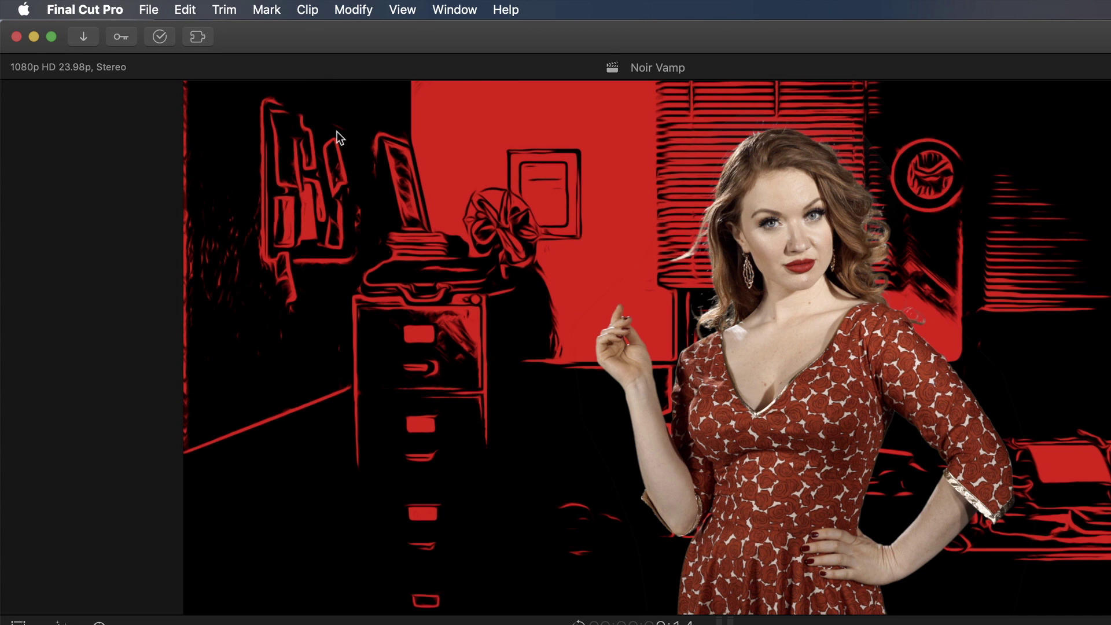
key("ctrl+super+1")
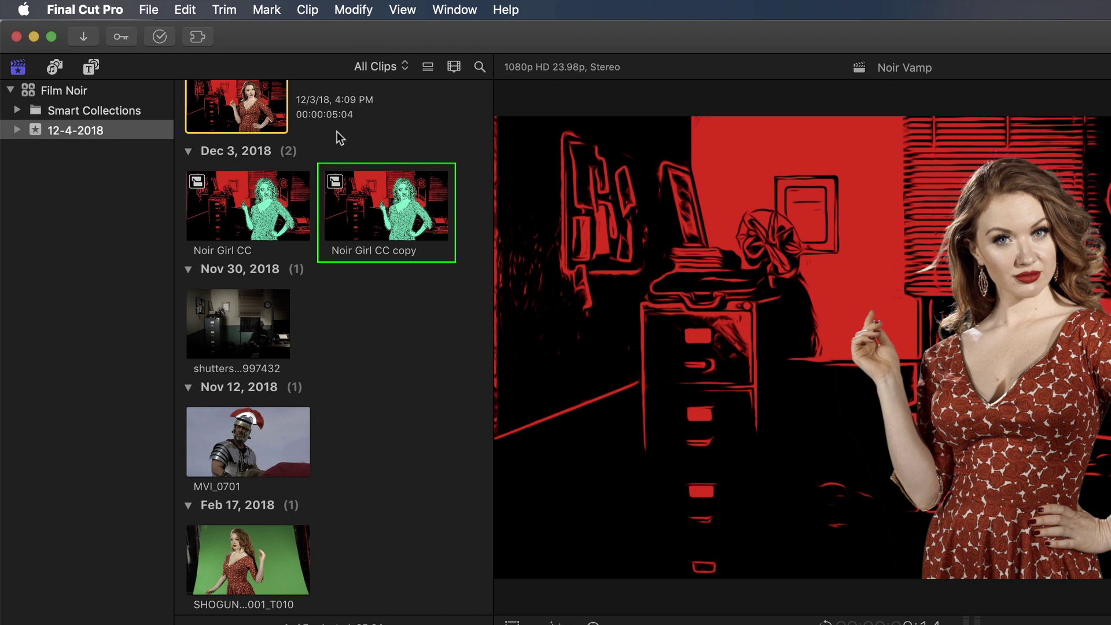
key("ctrl+super+1")
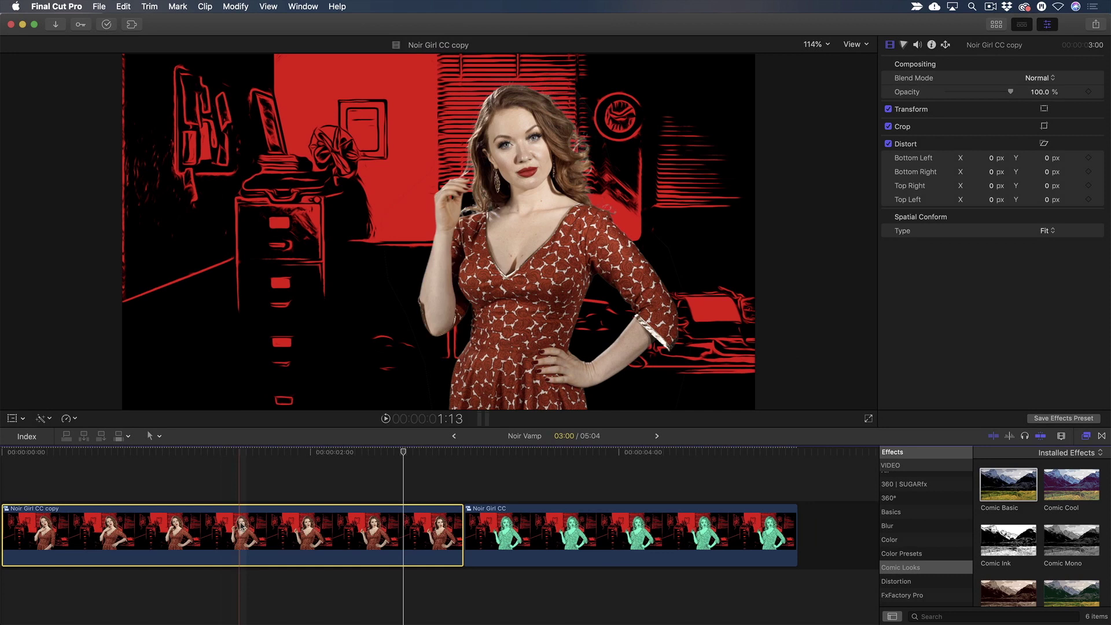
- Turn off Comic Basic on the office background in Noir Girl CC copy, then preview it in Noir Vamp
double_click(243, 527)
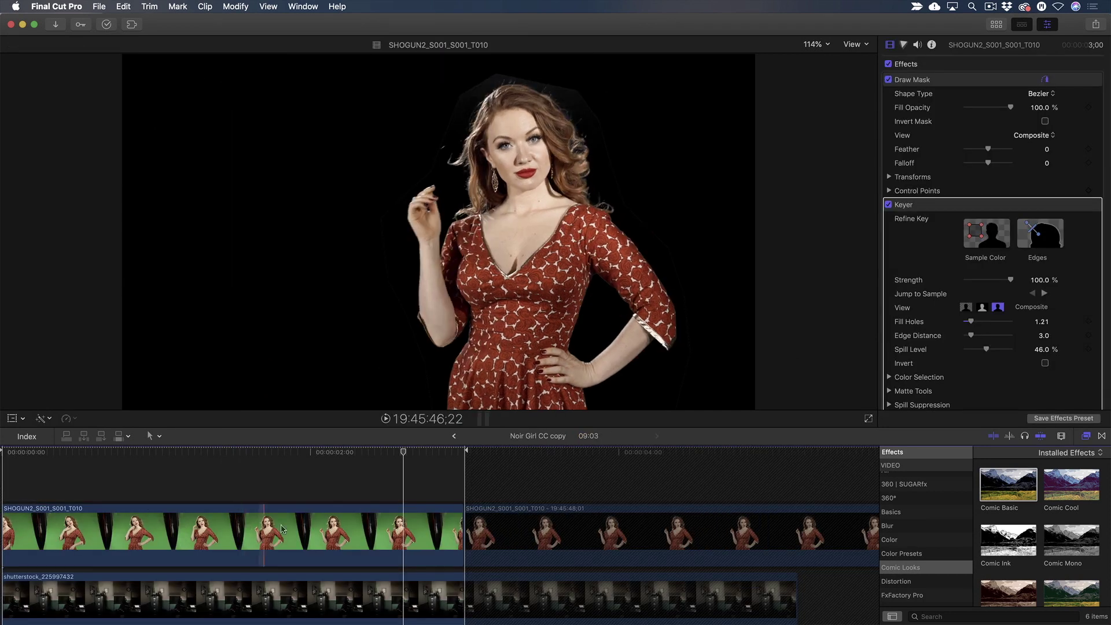
left_click(574, 585)
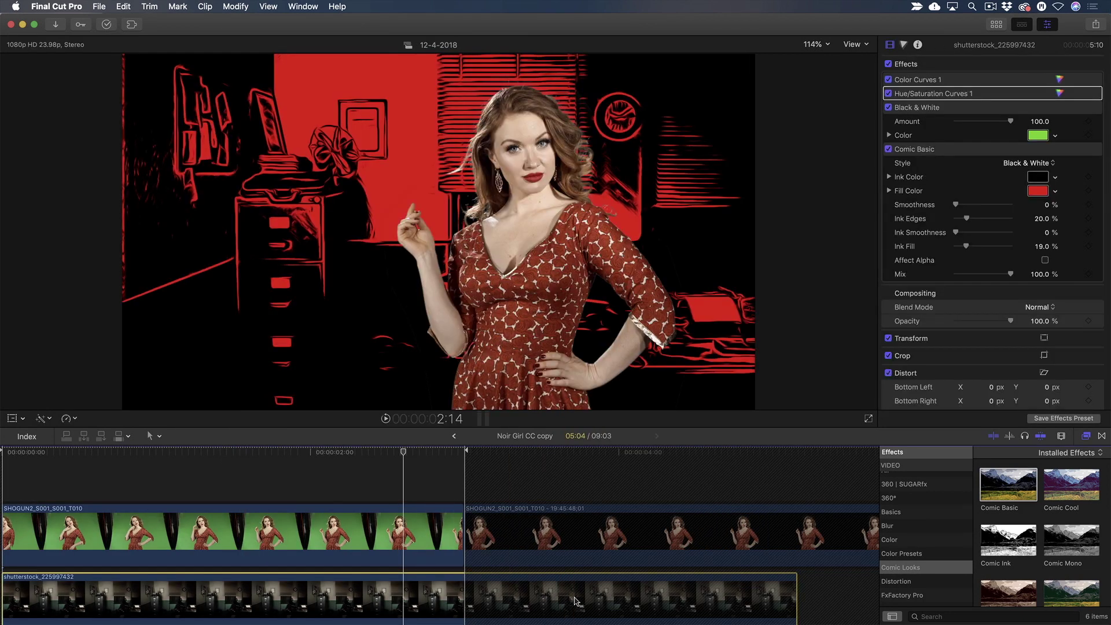
left_click(889, 149)
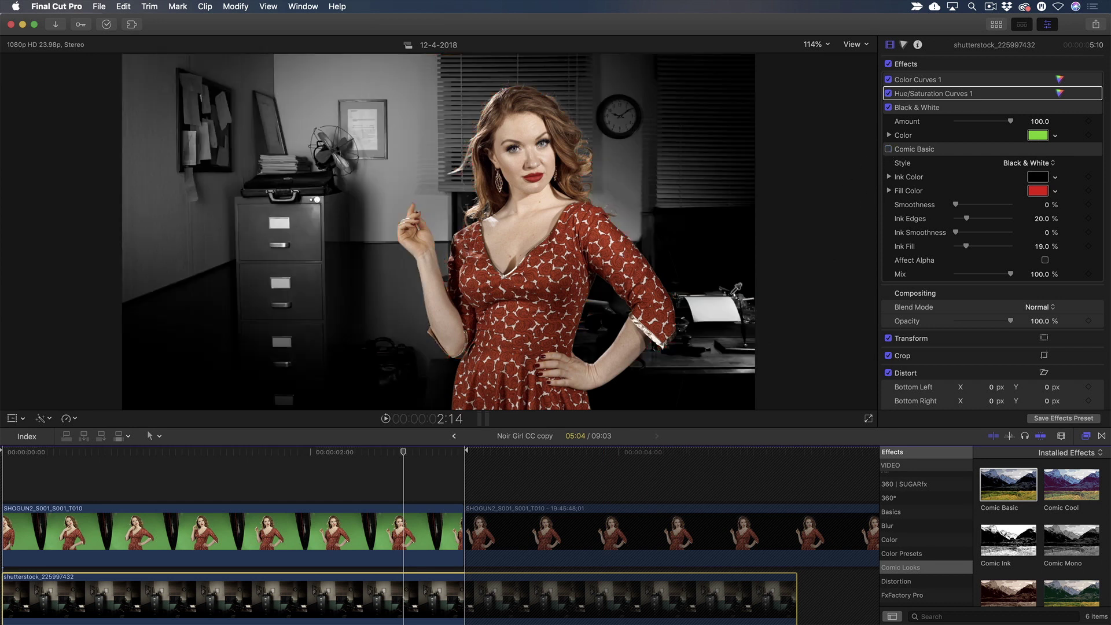
left_click(455, 437)
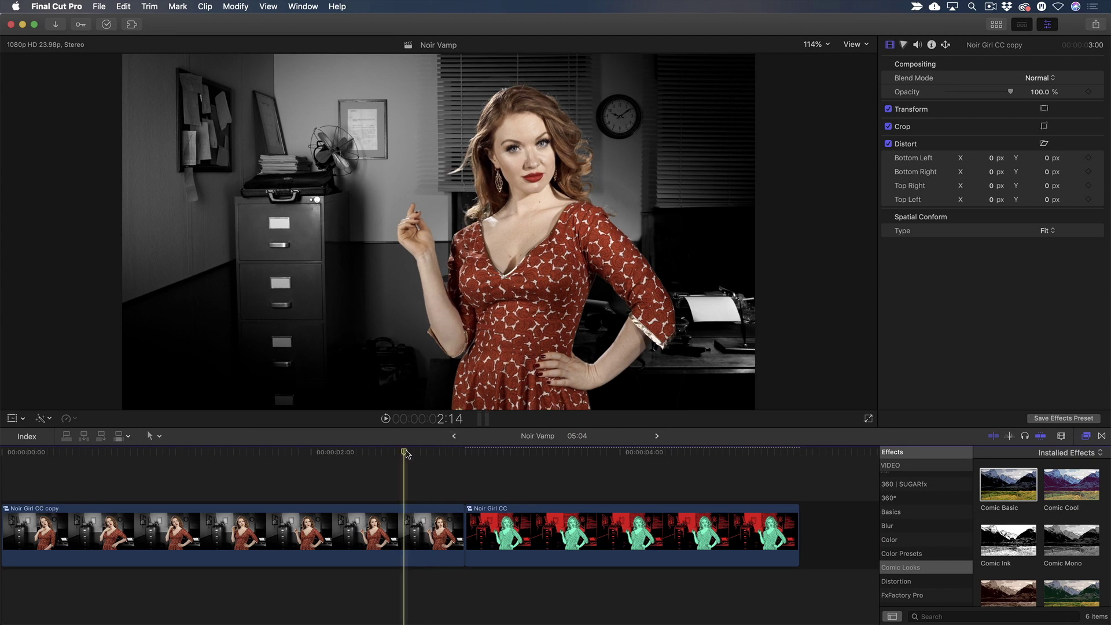
left_click_drag(404, 452, 496, 472)
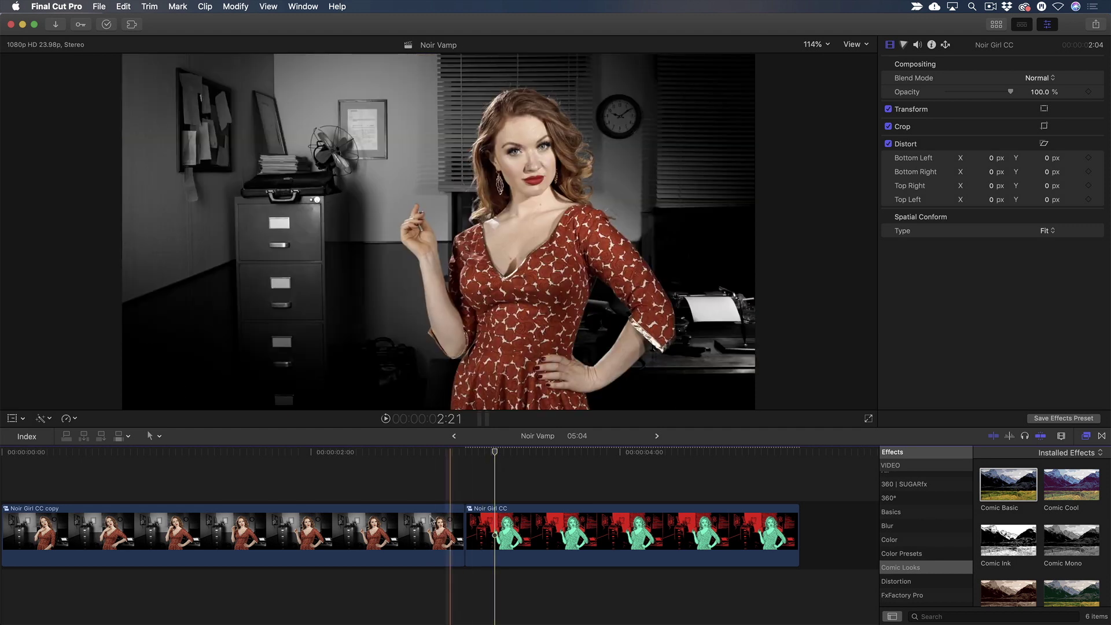
- Add a 12-frame Cross Dissolve between the two girl shots in Noir Girl CC copy
double_click(406, 531)
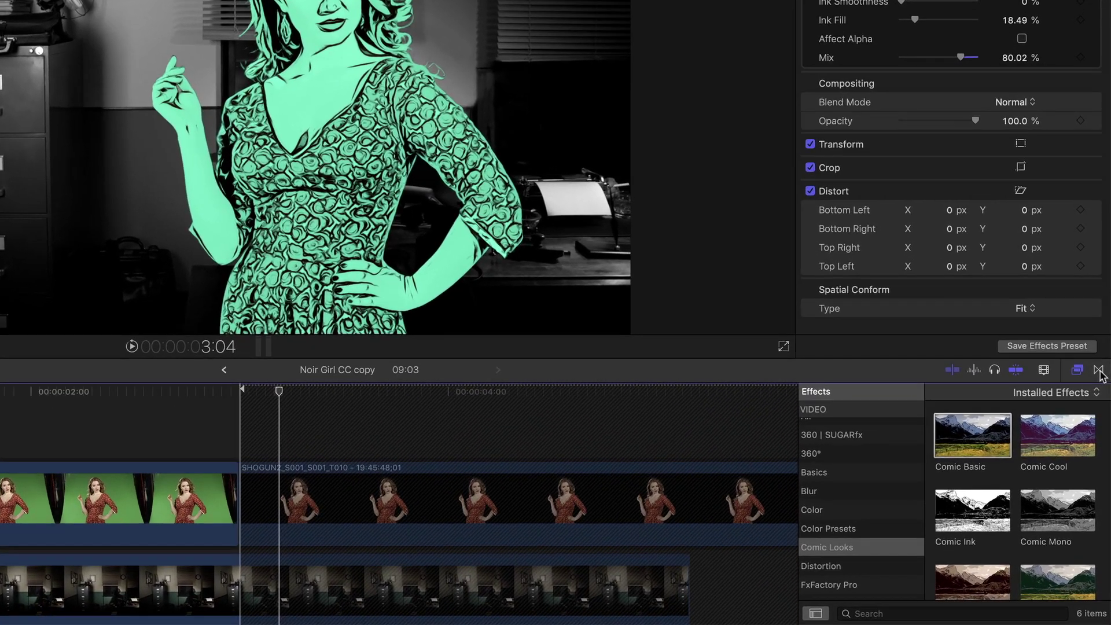
left_click(1098, 371)
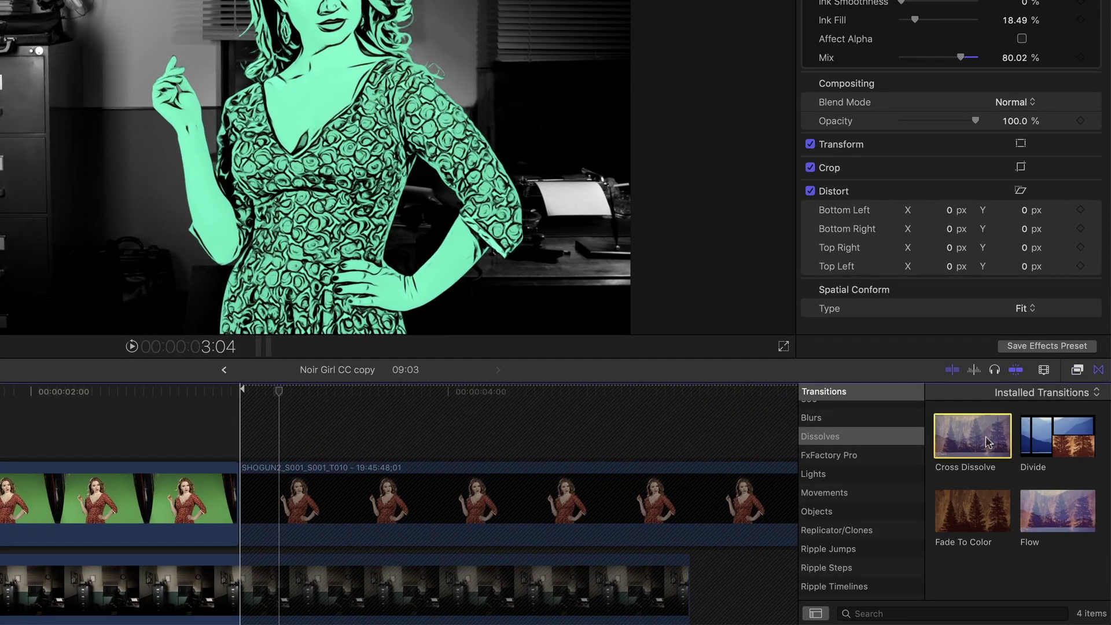
left_click_drag(986, 442, 211, 508)
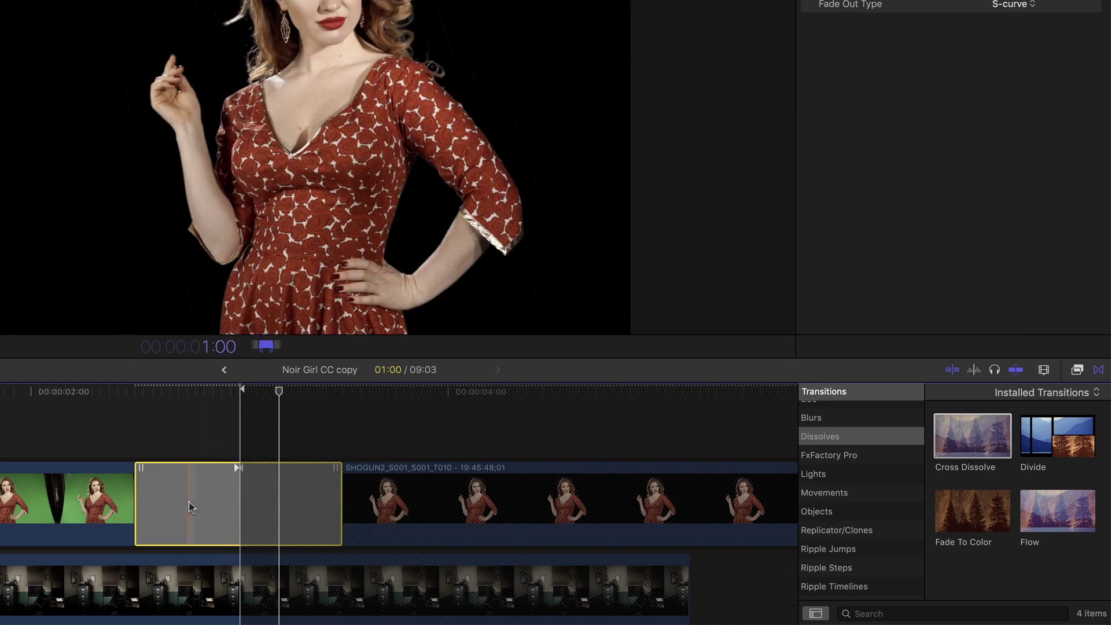
type("12")
key("Return")
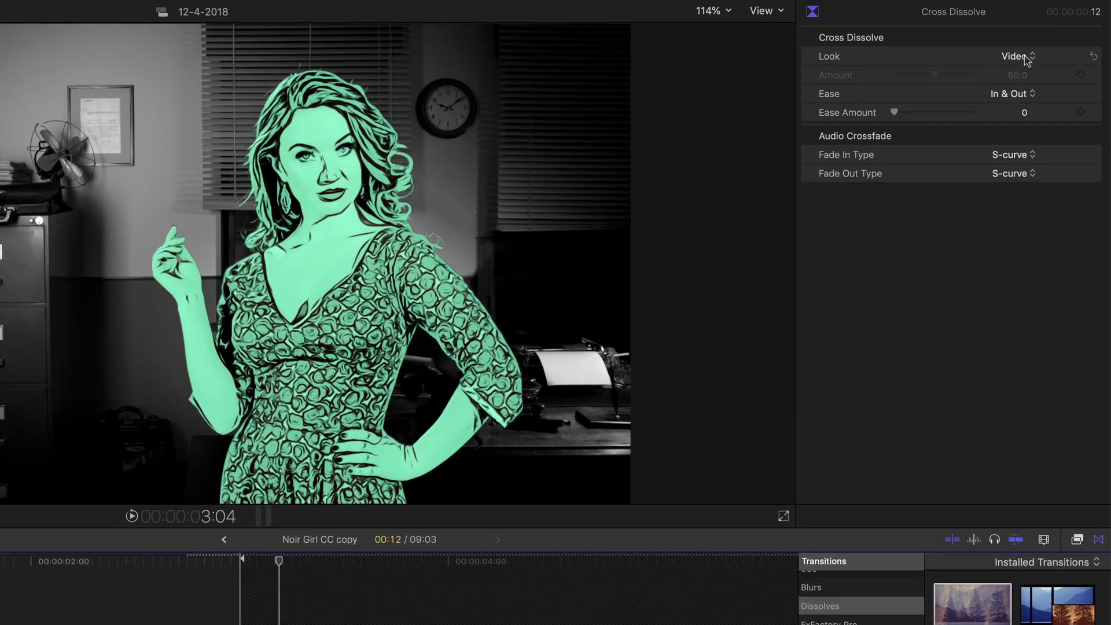
- Give the dissolve the Shadows look and play through it to check
left_click(1025, 58)
left_click(1023, 42)
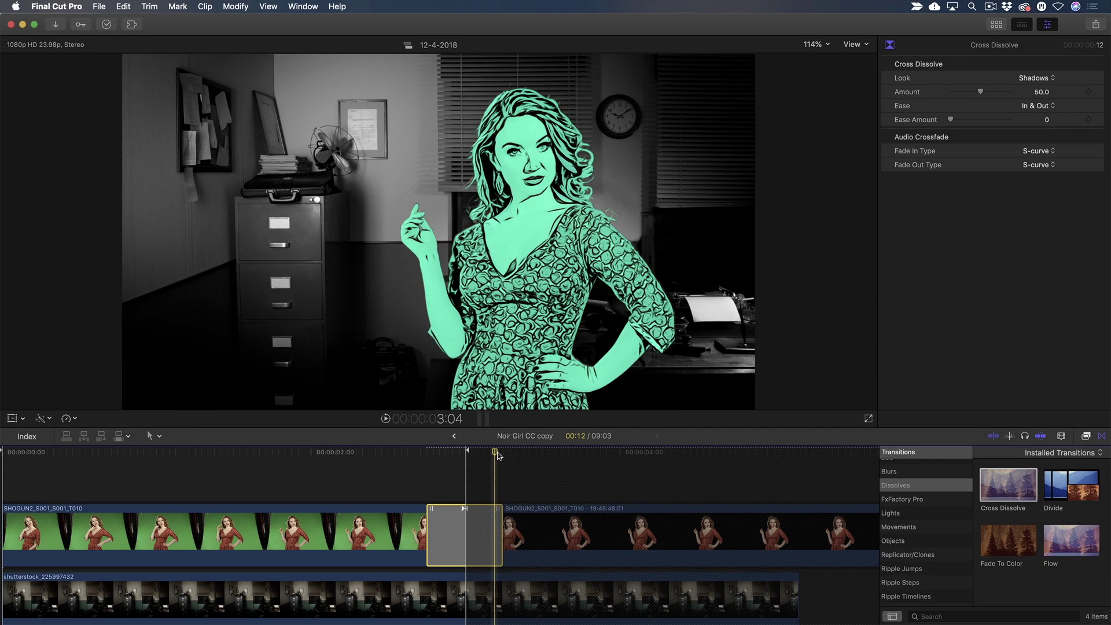
left_click_drag(399, 507, 334, 508)
left_click_drag(438, 458, 470, 457)
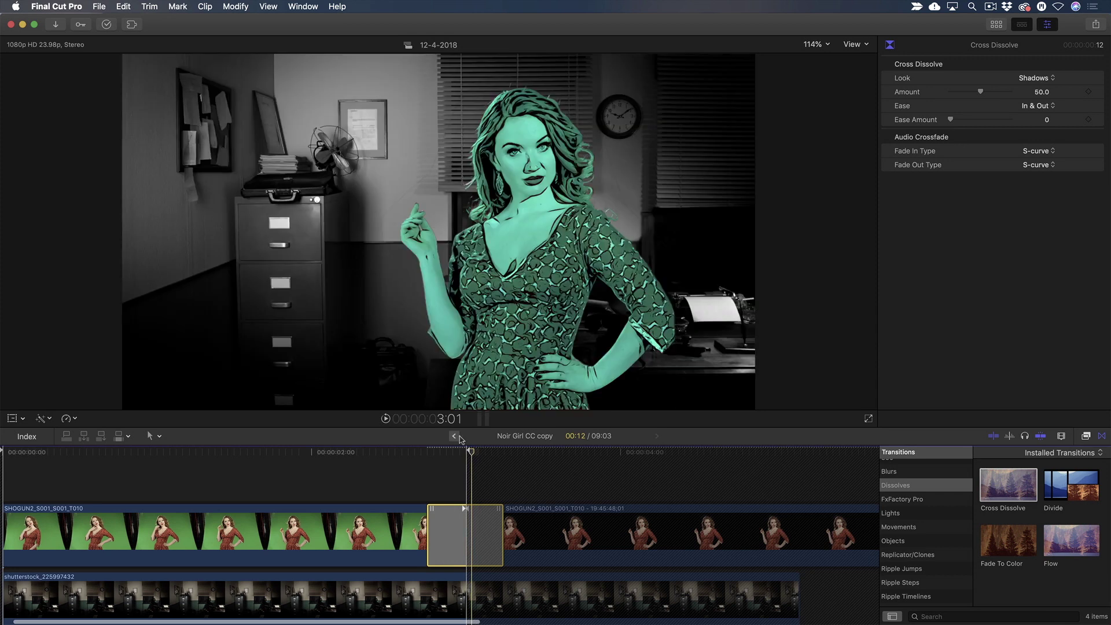
- Add a cross dissolve between the two woman shots inside the Noir Girl CC compound clip
left_click(455, 437)
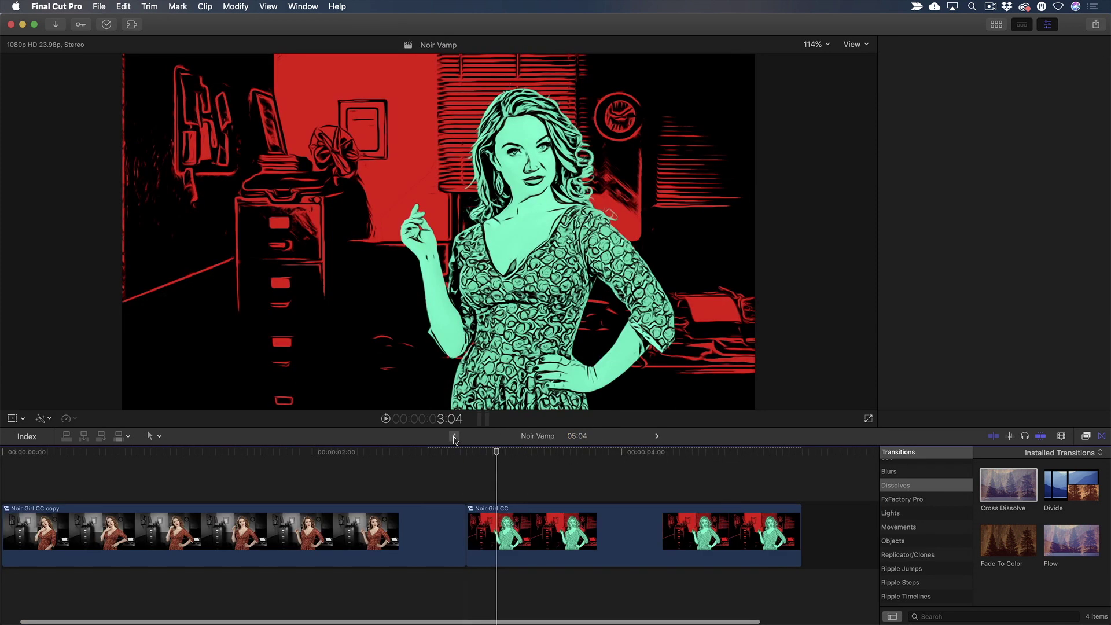
double_click(544, 533)
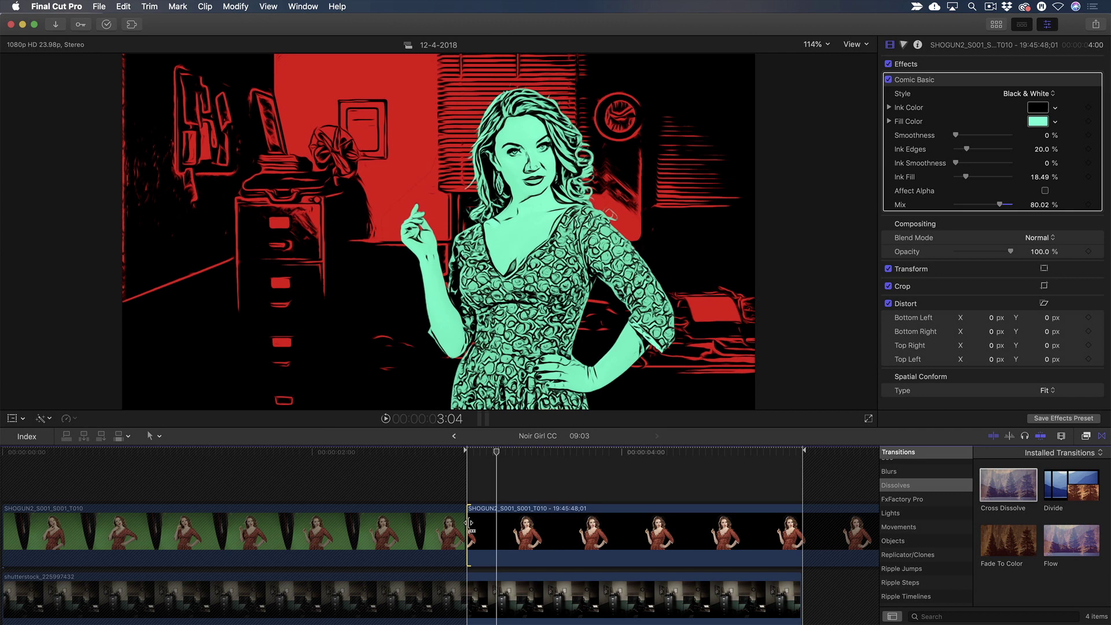
key("super+t")
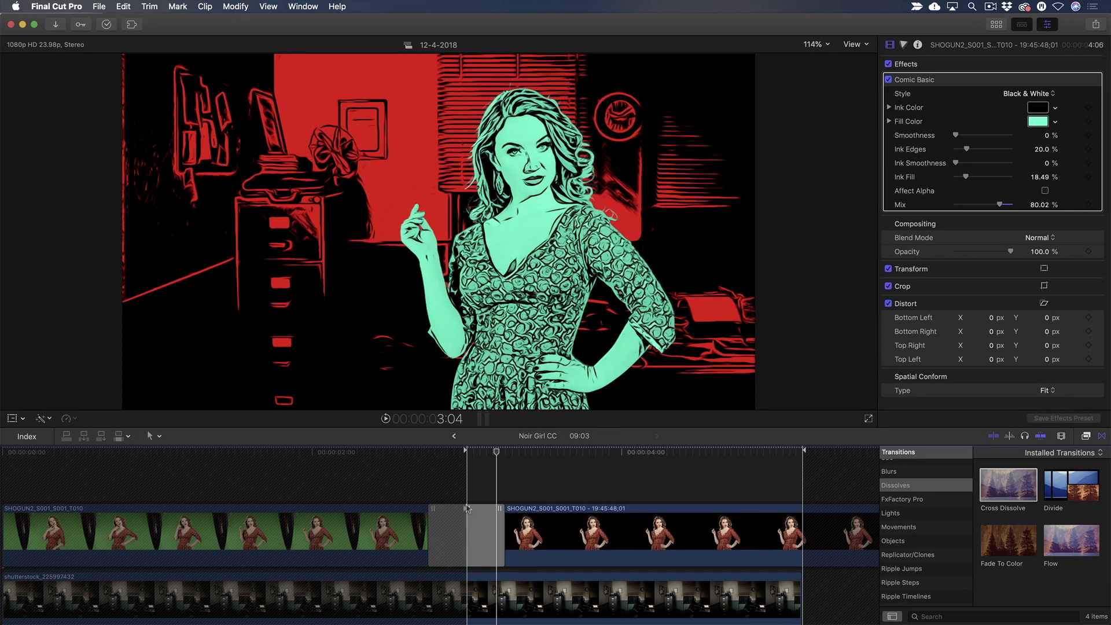
- Back in Noir Vamp, cross-dissolve from Noir Girl CC copy into Noir Girl CC
left_click(453, 435)
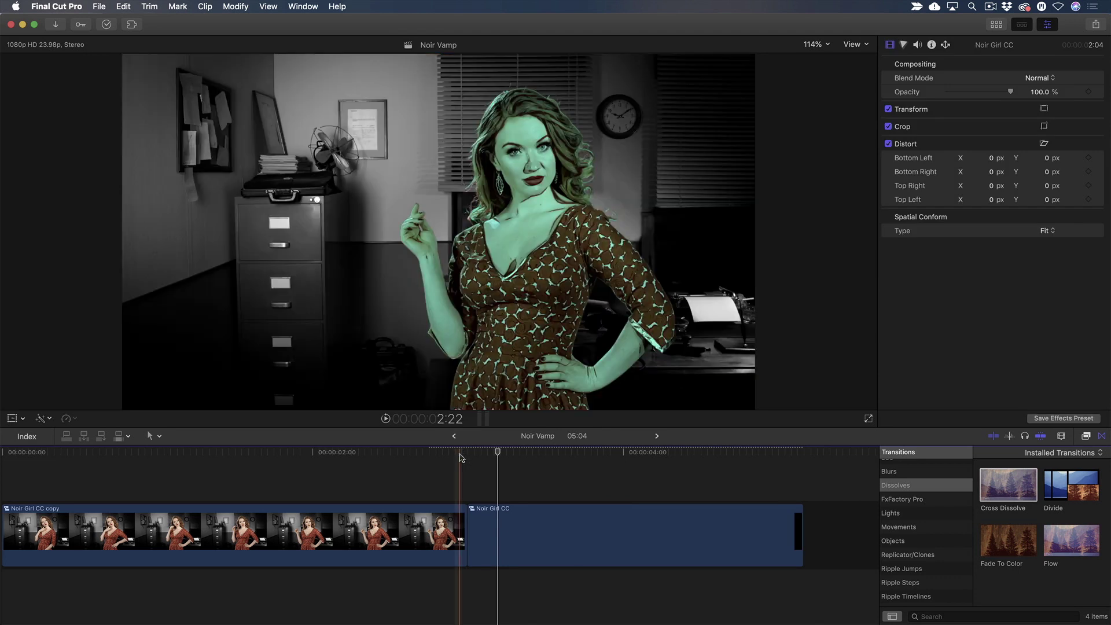
left_click(466, 519)
key("super+t")
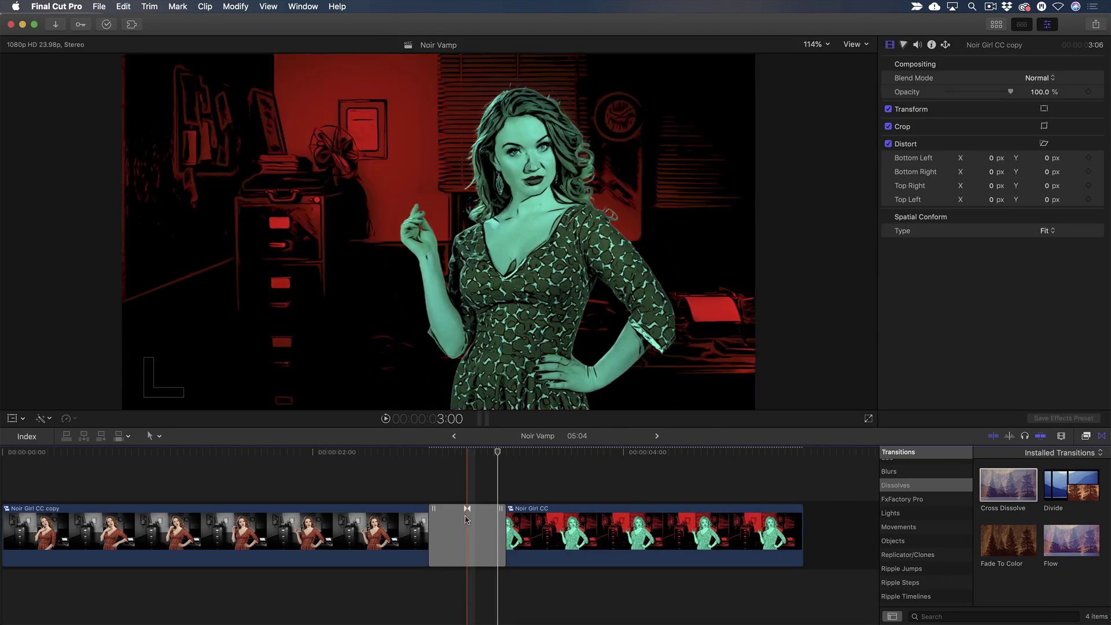
left_click_drag(497, 453, 547, 470)
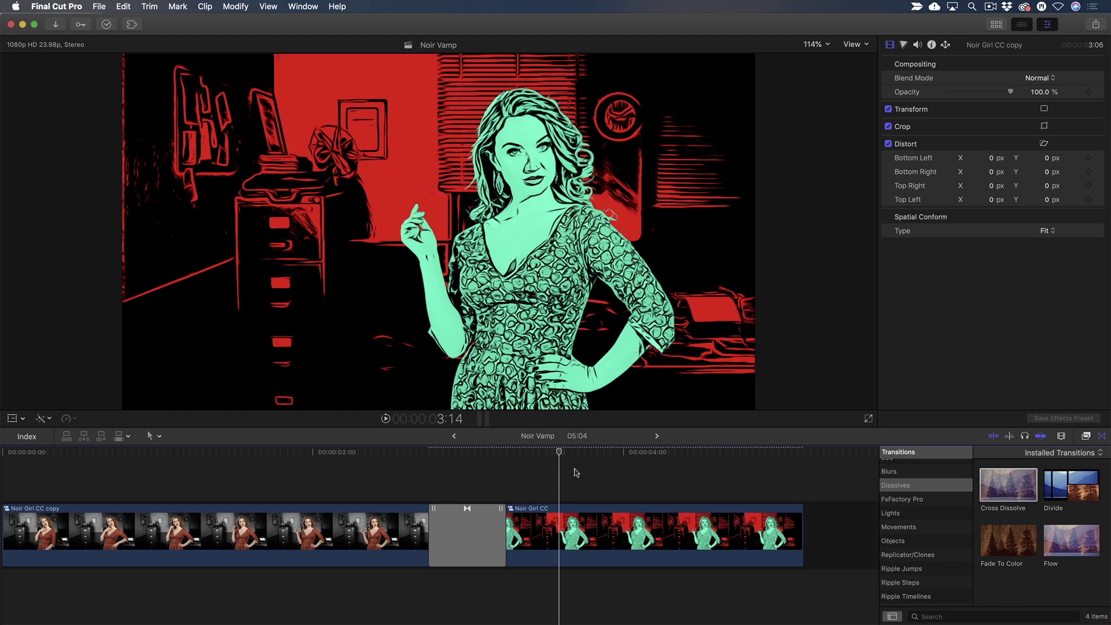
key("Home")
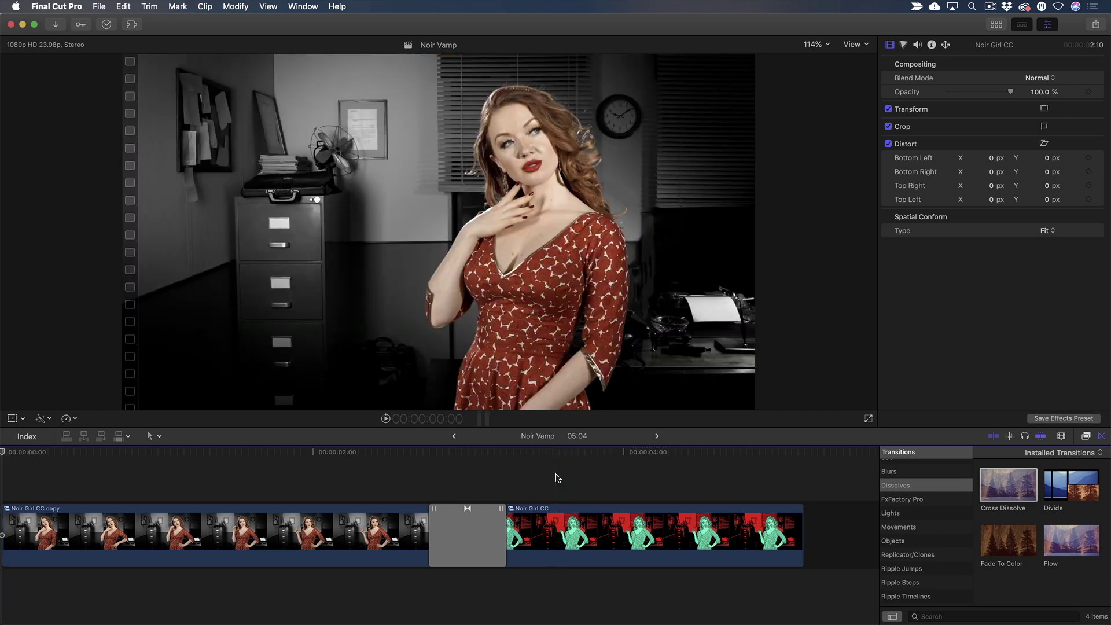